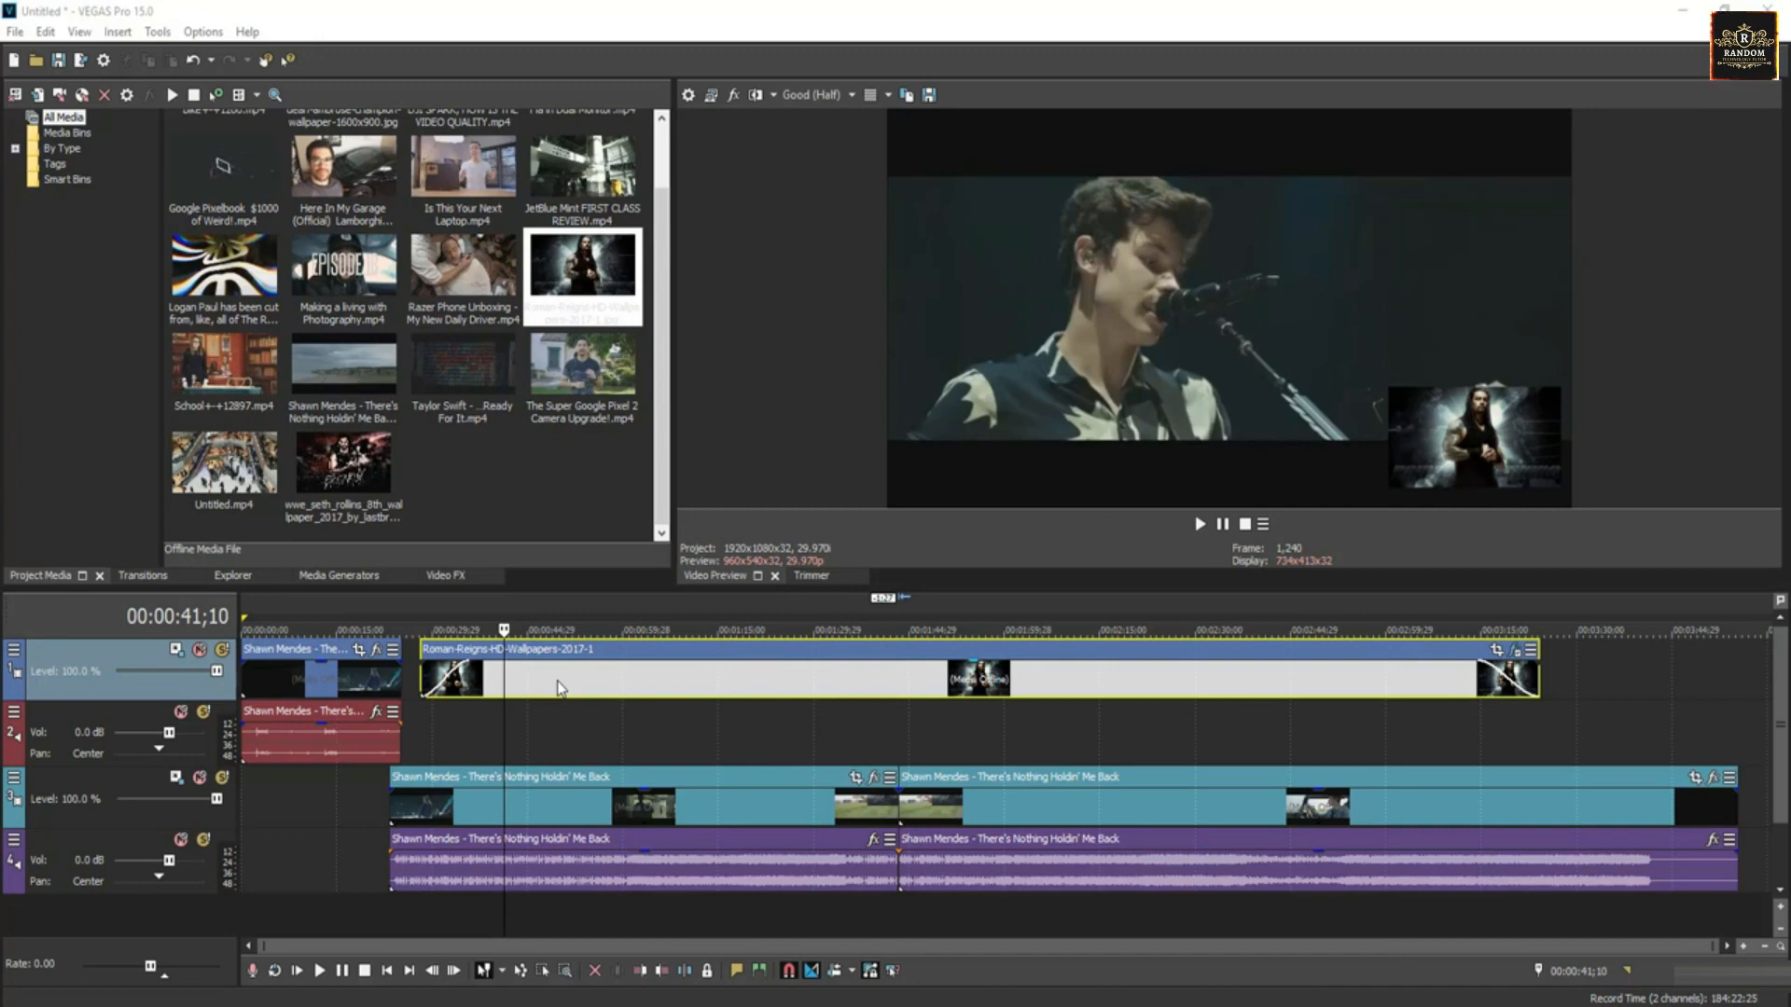
Step: Preview the project at several points along the wallpaper image clip on the timeline
{"action": "left_click", "coordinate": [629, 679]}
{"action": "left_click", "coordinate": [1153, 679]}
{"action": "left_click", "coordinate": [1270, 679]}
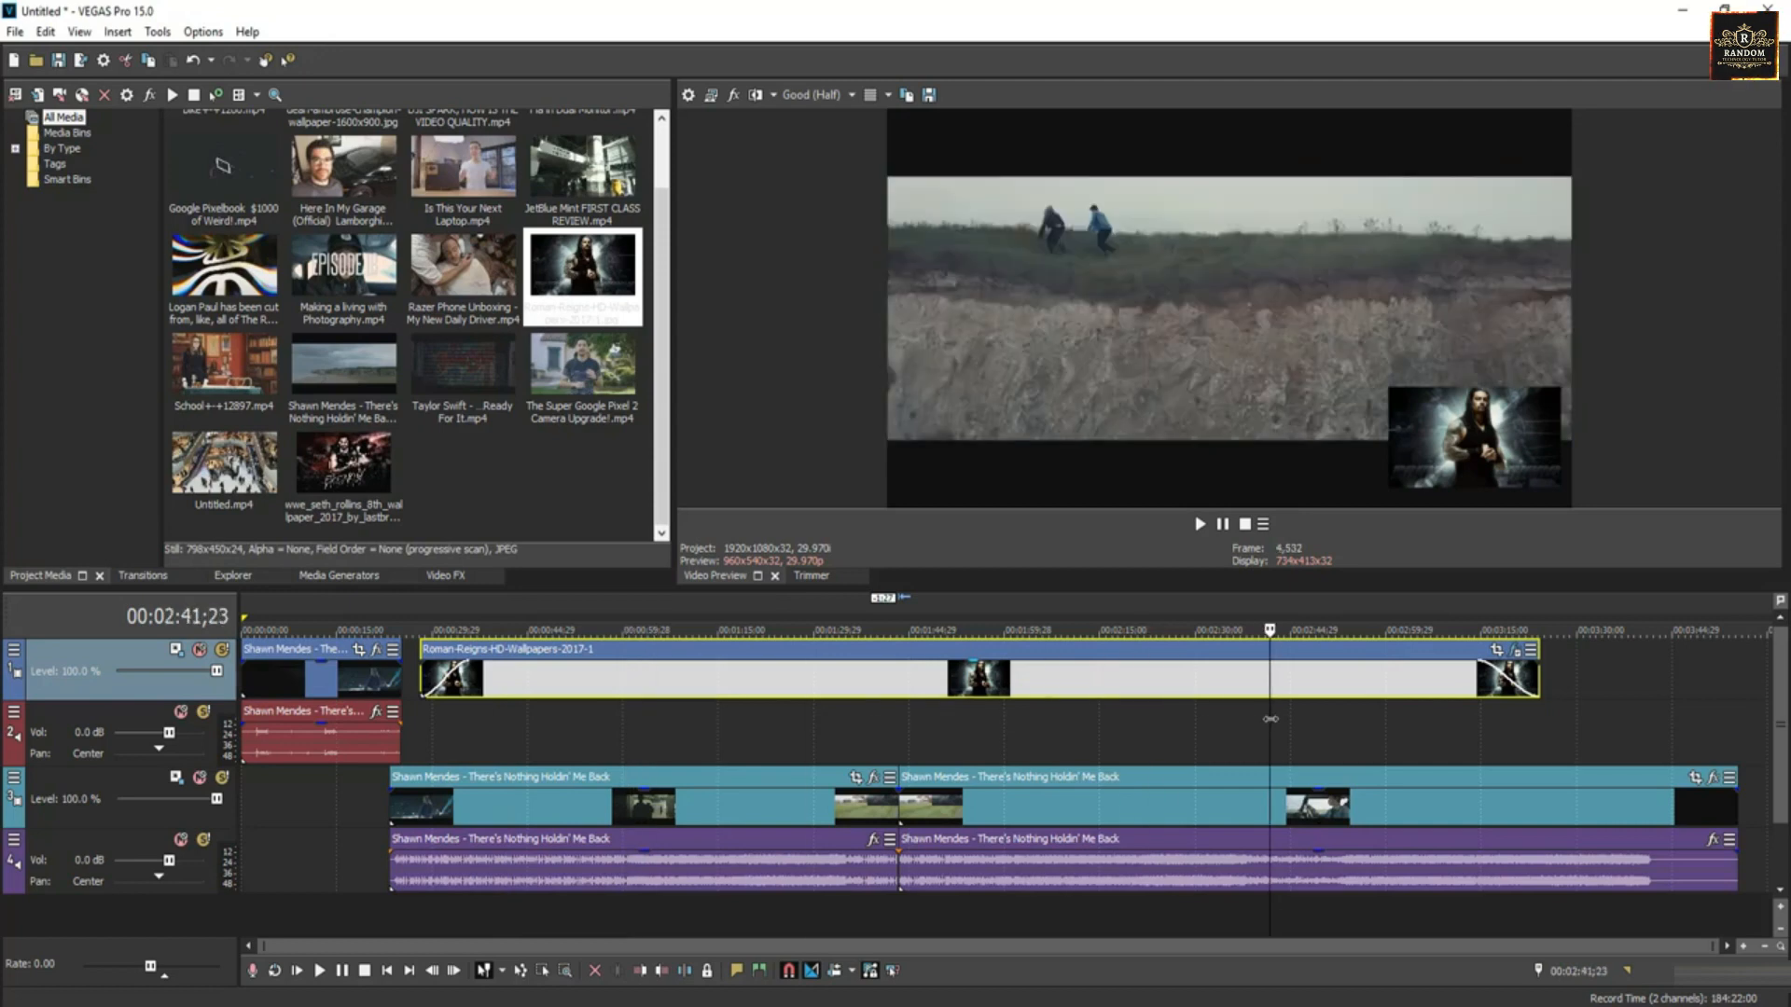
{"action": "left_click", "coordinate": [825, 679]}
{"action": "left_click", "coordinate": [506, 703]}
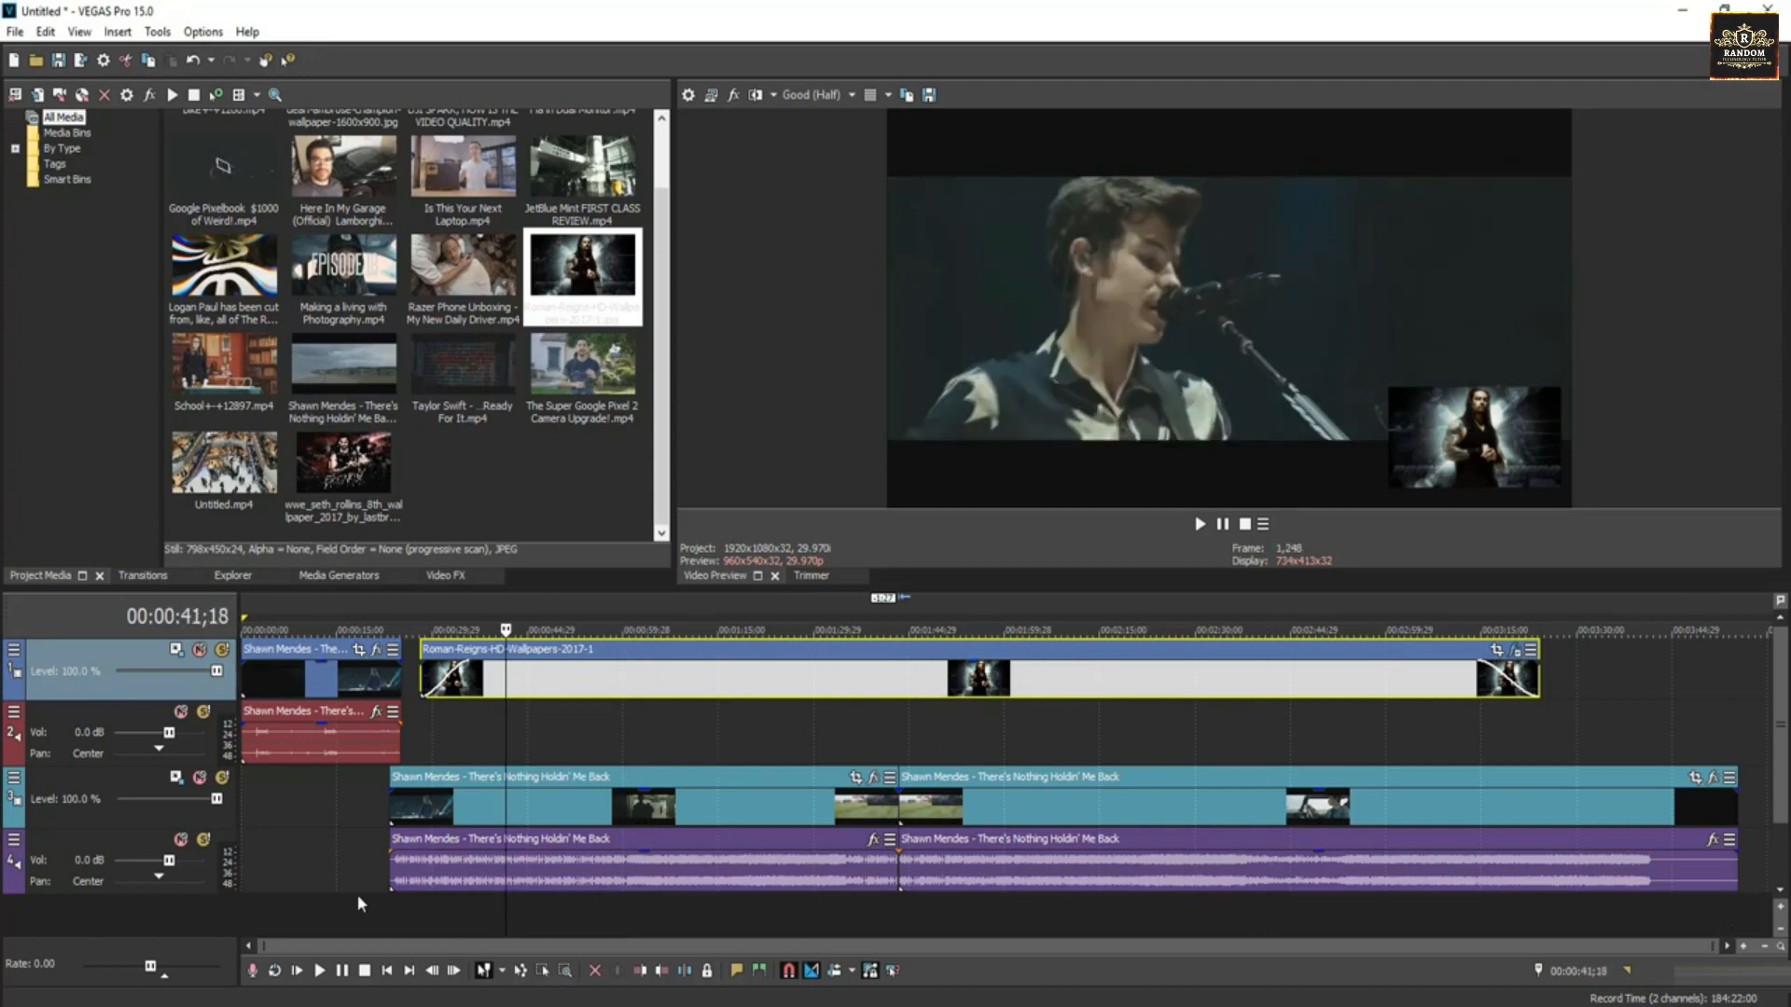
{"action": "left_click", "coordinate": [527, 691]}
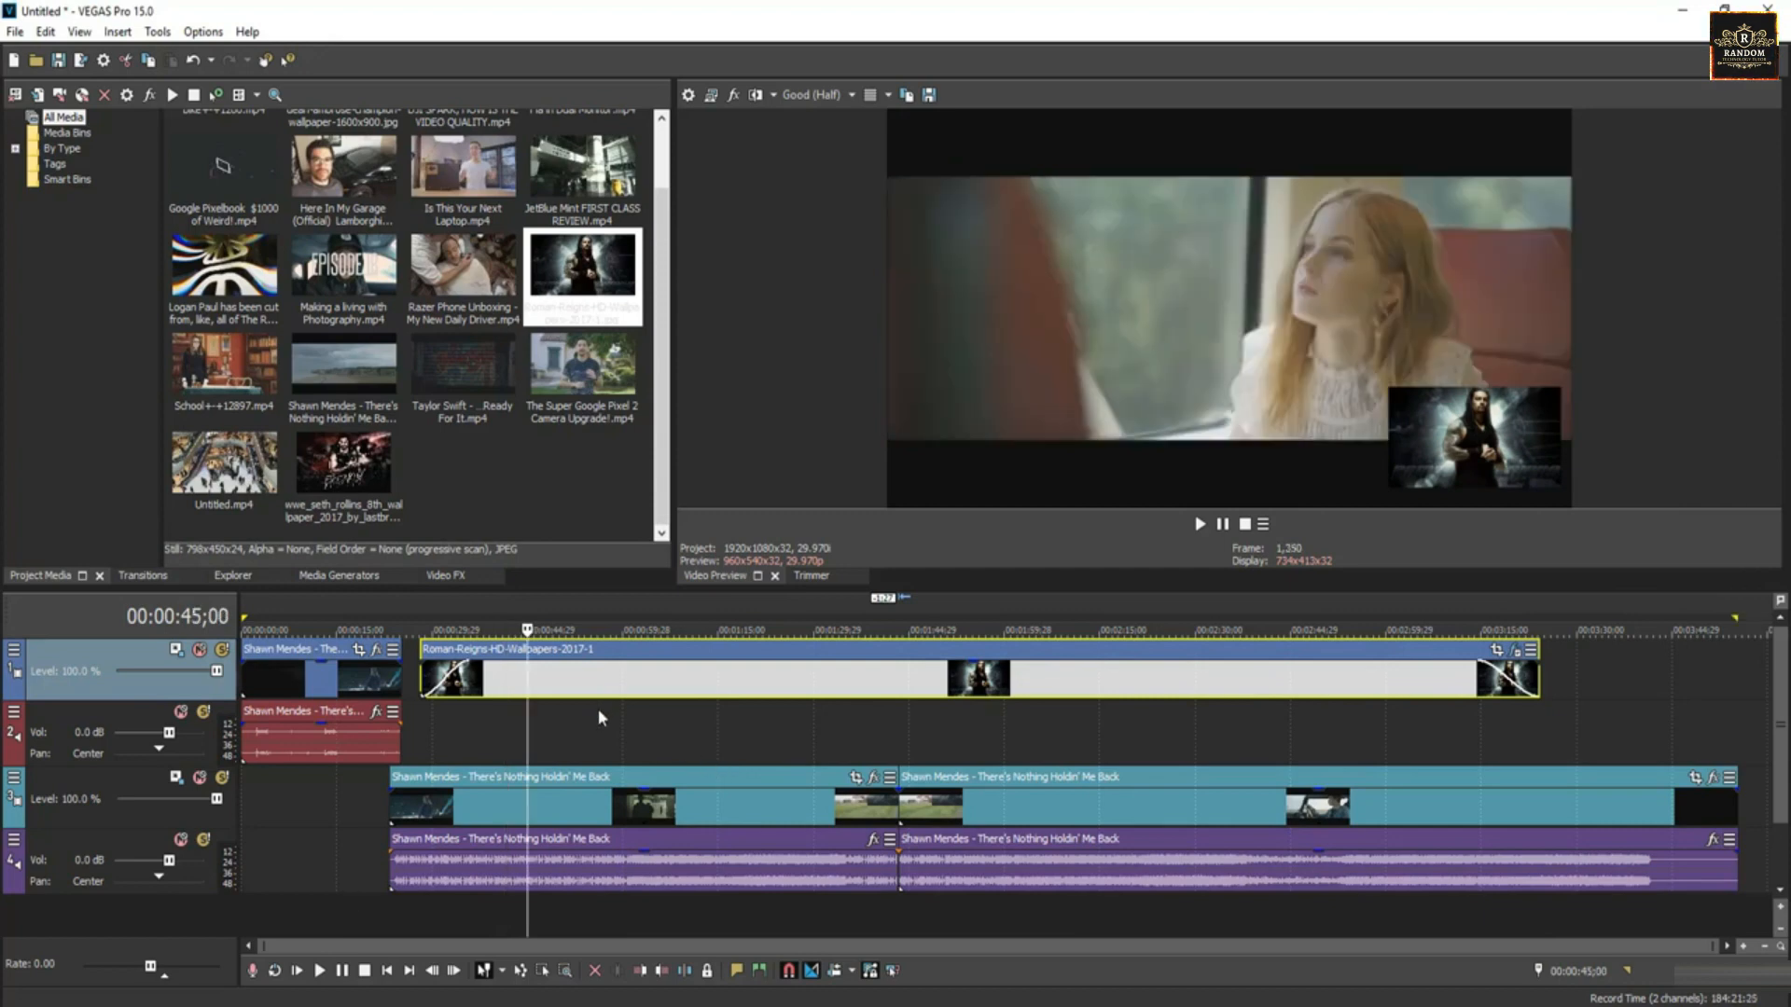
Step: Select the whole project length as the time range and open the Render As dialog
{"action": "double_click", "coordinate": [478, 608]}
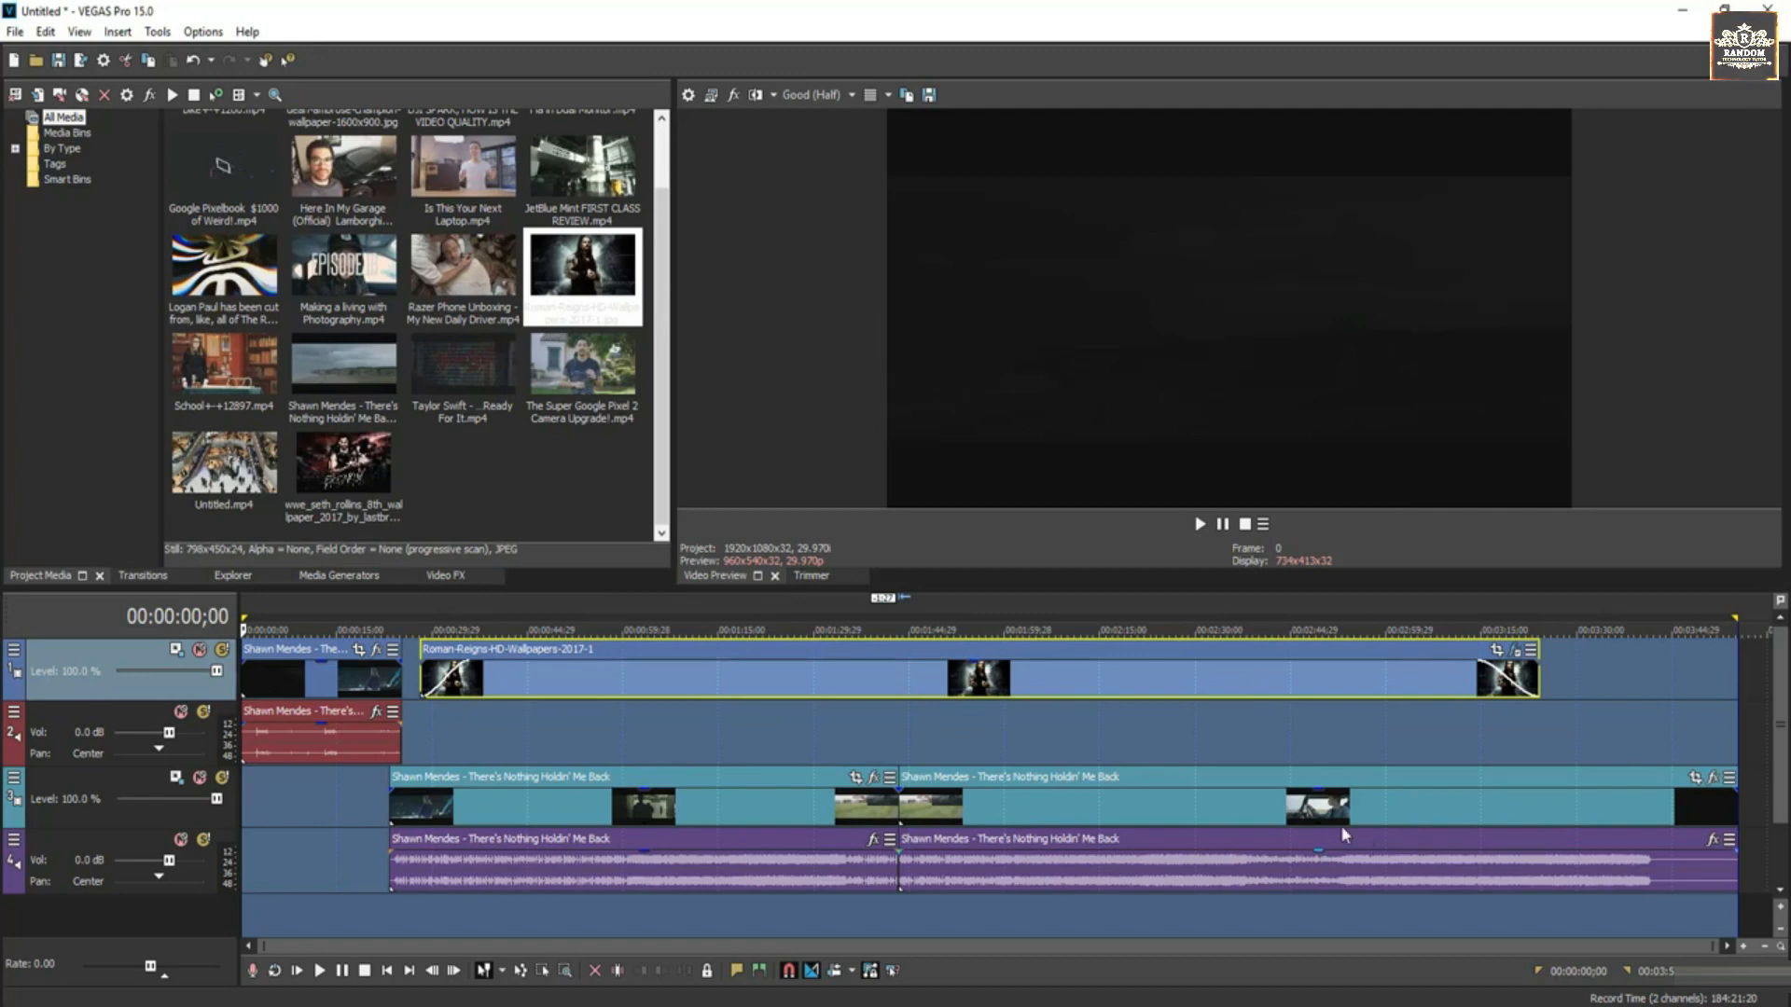
{"action": "left_click", "coordinate": [15, 31]}
{"action": "left_click", "coordinate": [13, 31]}
{"action": "left_click", "coordinate": [13, 32]}
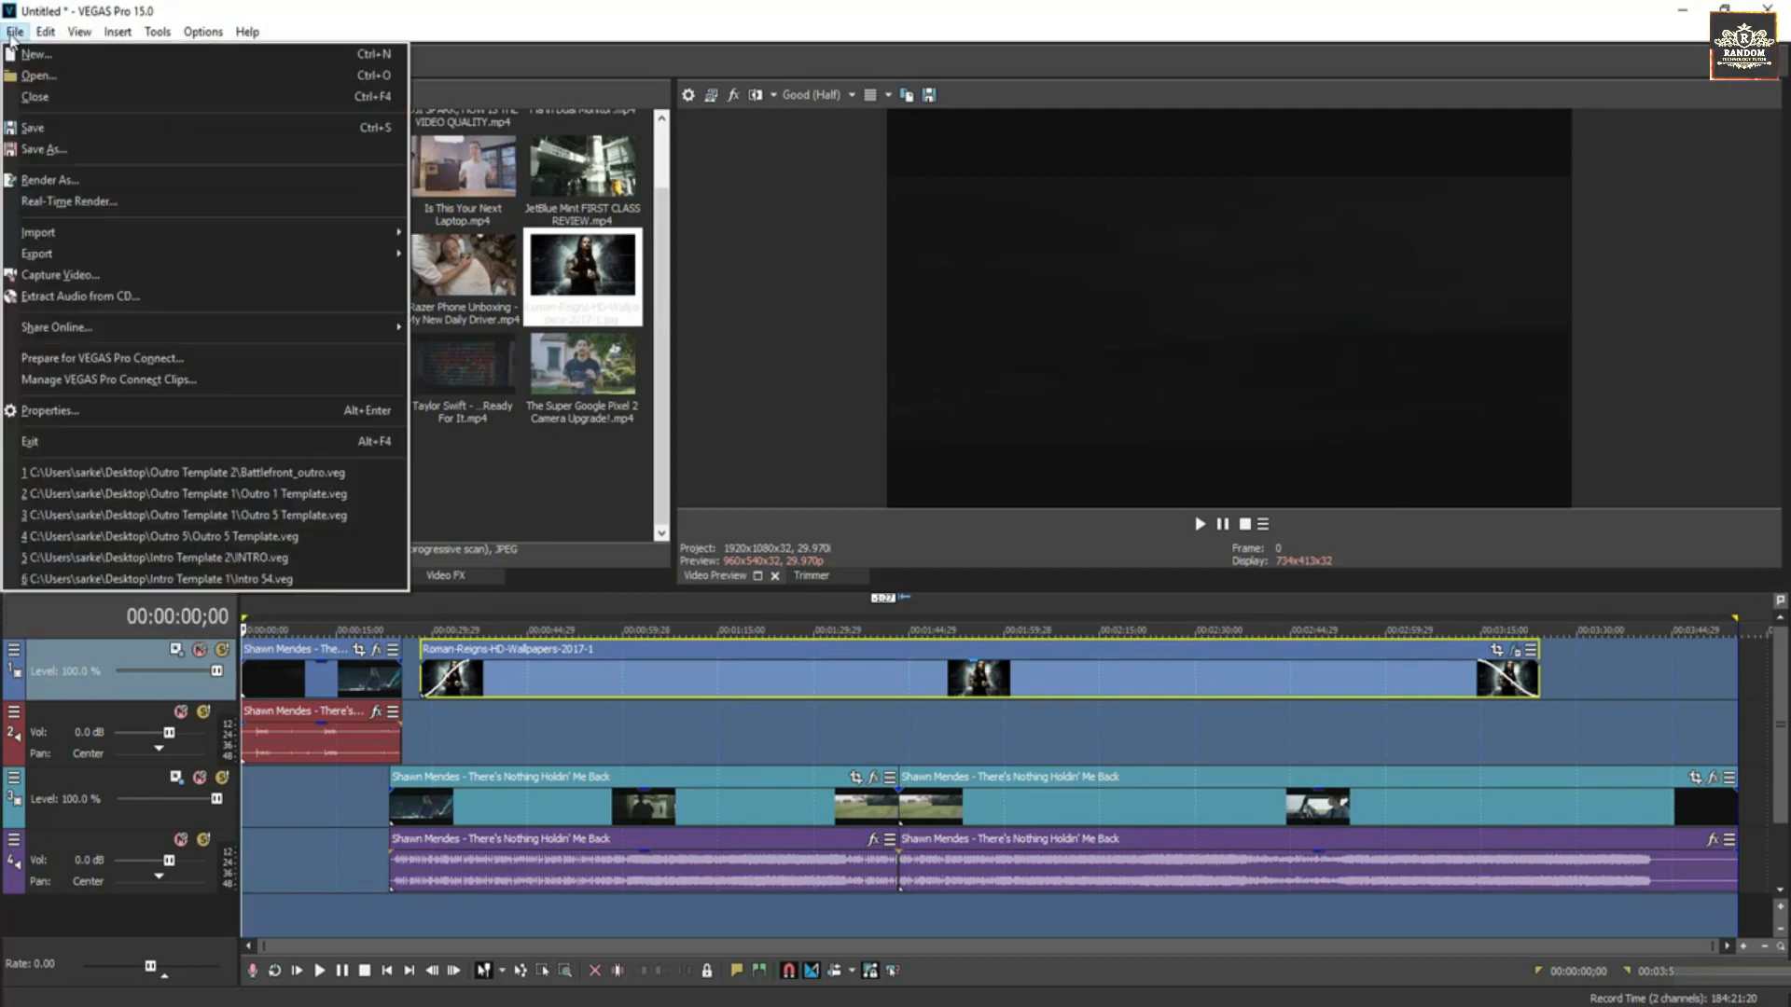
{"action": "left_click", "coordinate": [70, 180]}
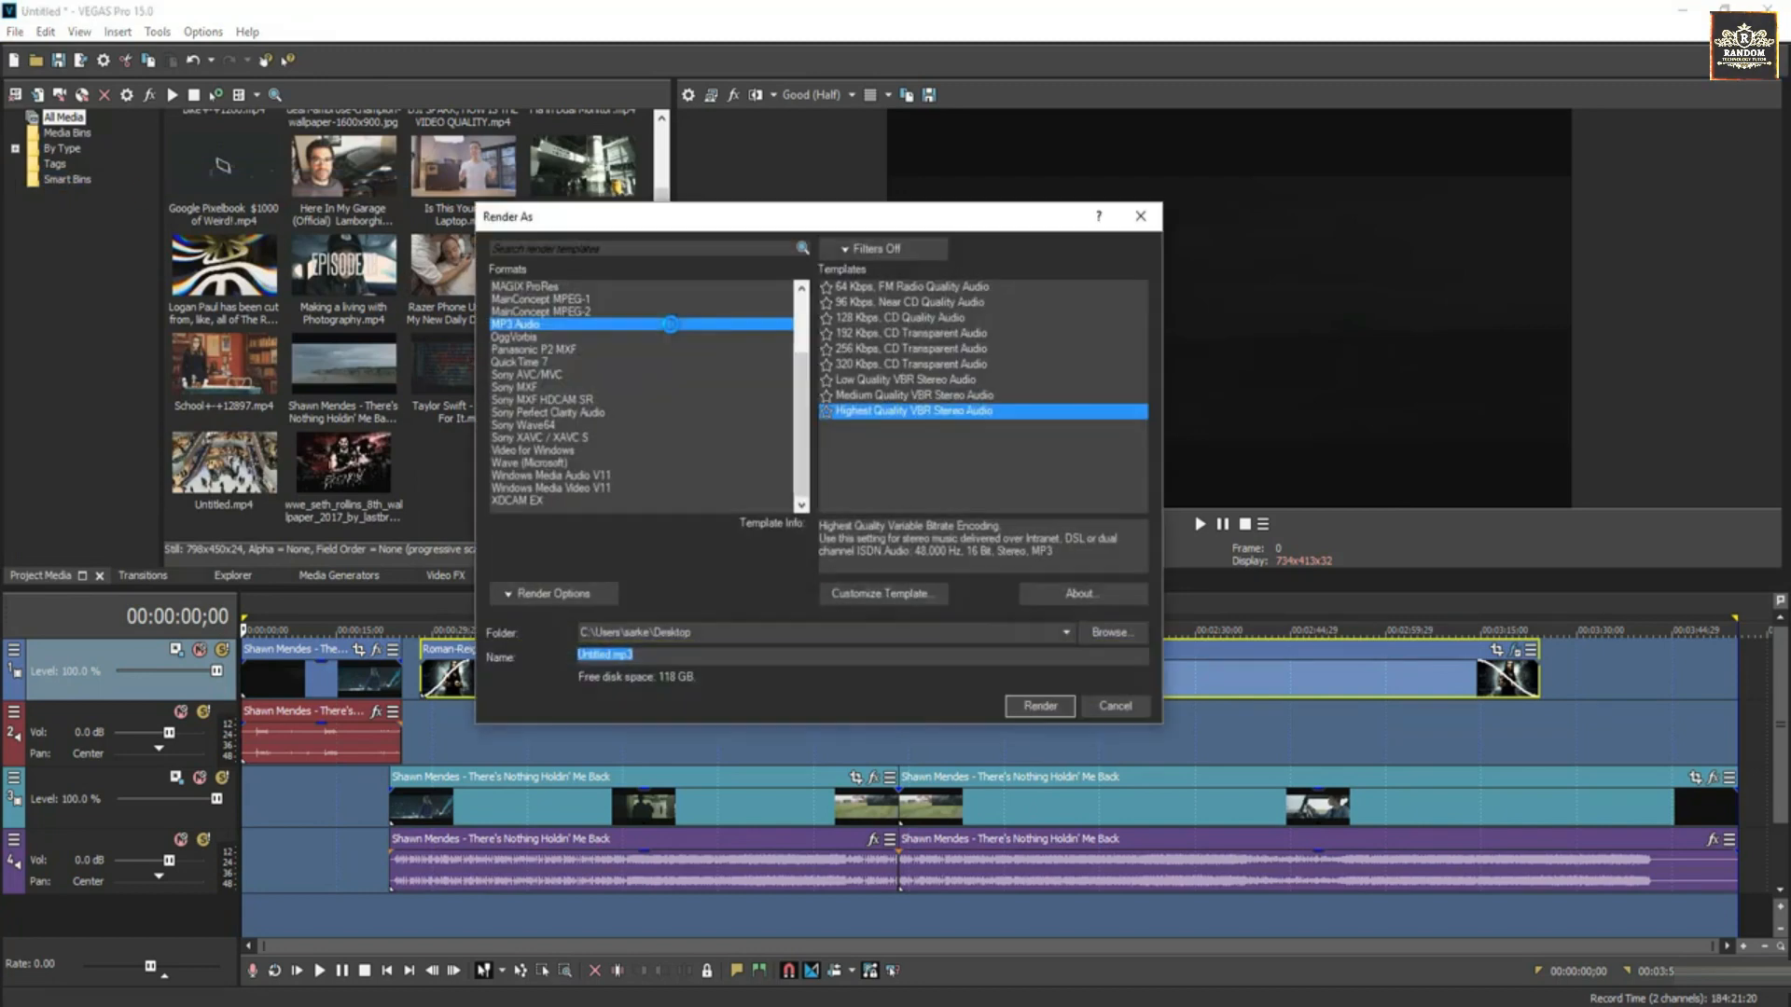
Step: Look through the render formats, including FLAC Audio and Windows Media Video V11, and choose MAGIX AVC/AAC MP4
{"action": "scroll", "coordinate": [758, 409], "scroll_direction": "up", "scroll_amount": 3}
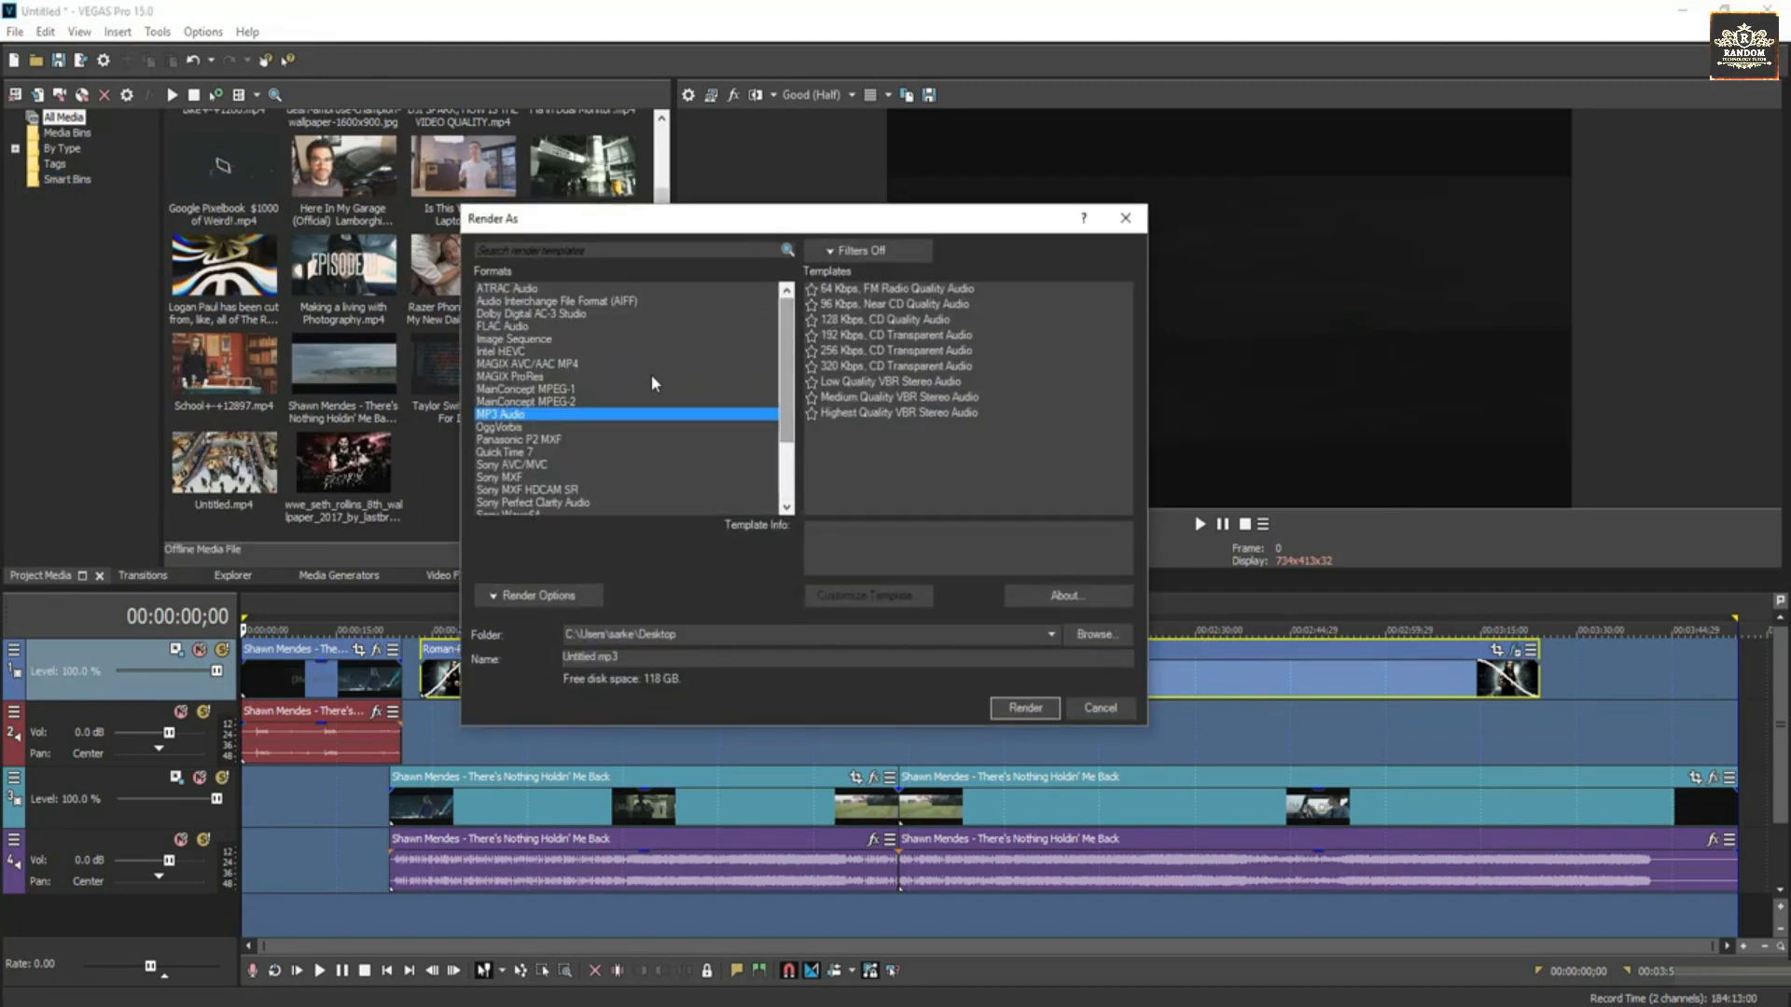
{"action": "left_click", "coordinate": [550, 376]}
{"action": "left_click", "coordinate": [548, 327]}
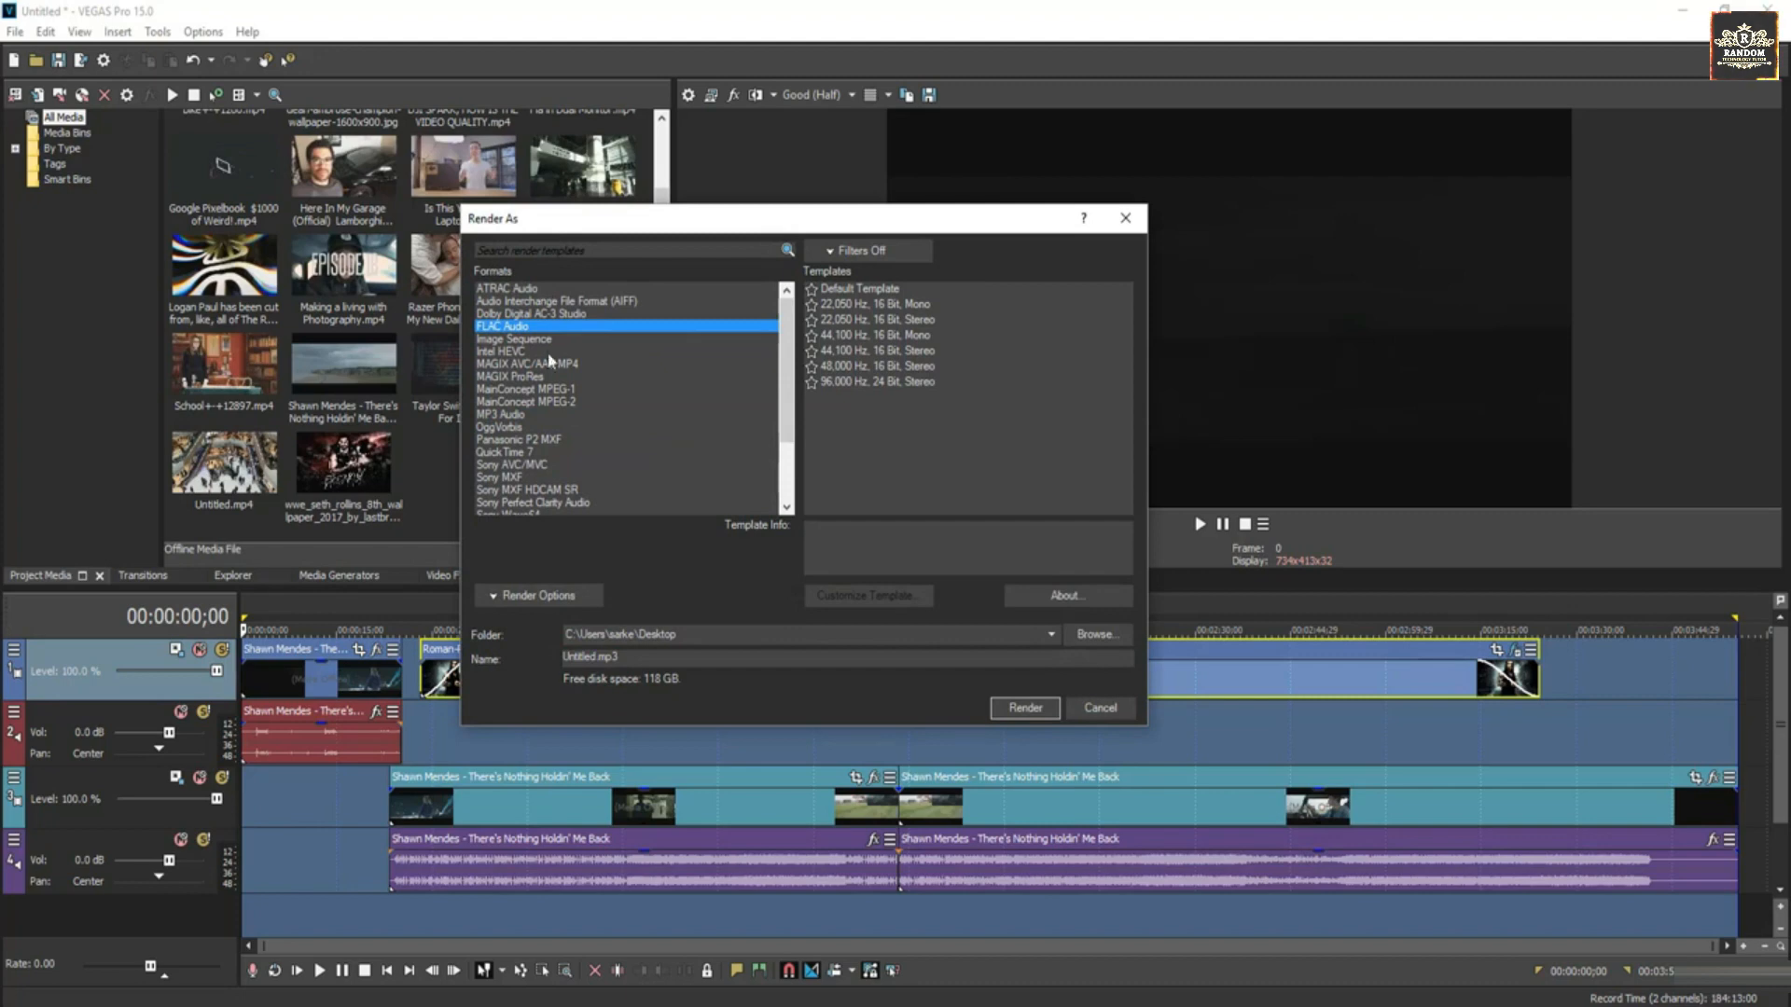
{"action": "left_click", "coordinate": [525, 363]}
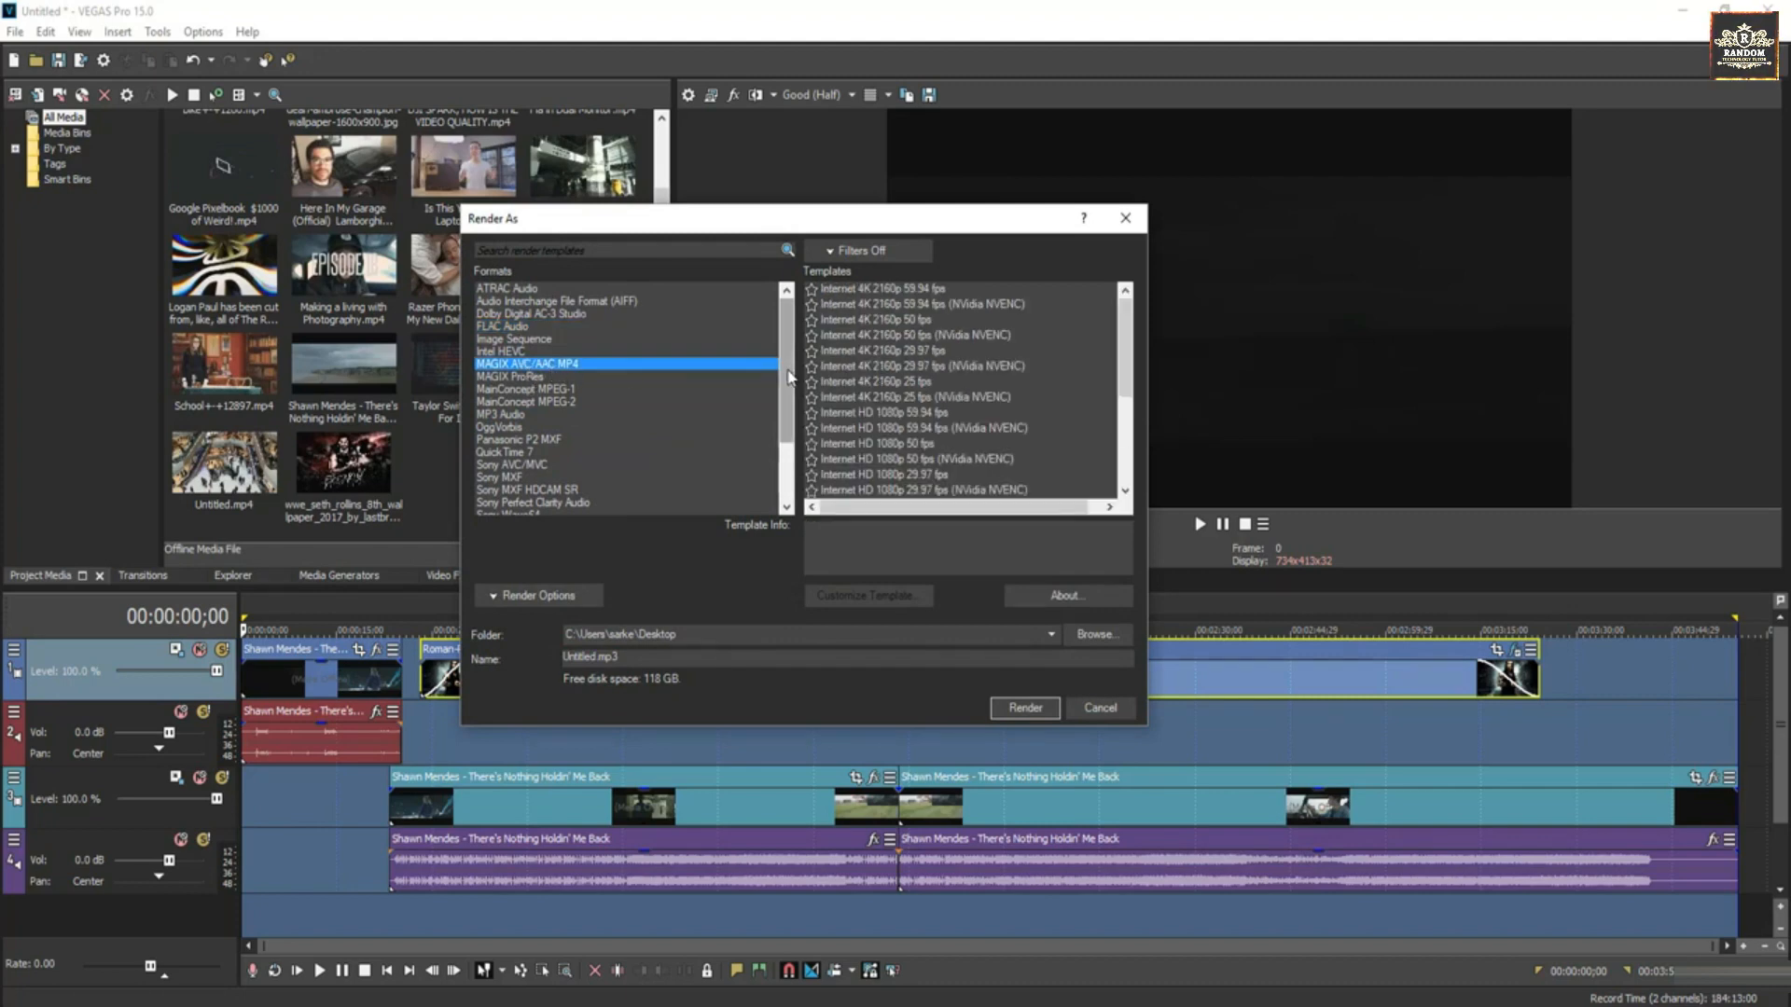
{"action": "left_click_drag", "start_coordinate": [781, 381], "coordinate": [781, 442]}
{"action": "left_click", "coordinate": [495, 481]}
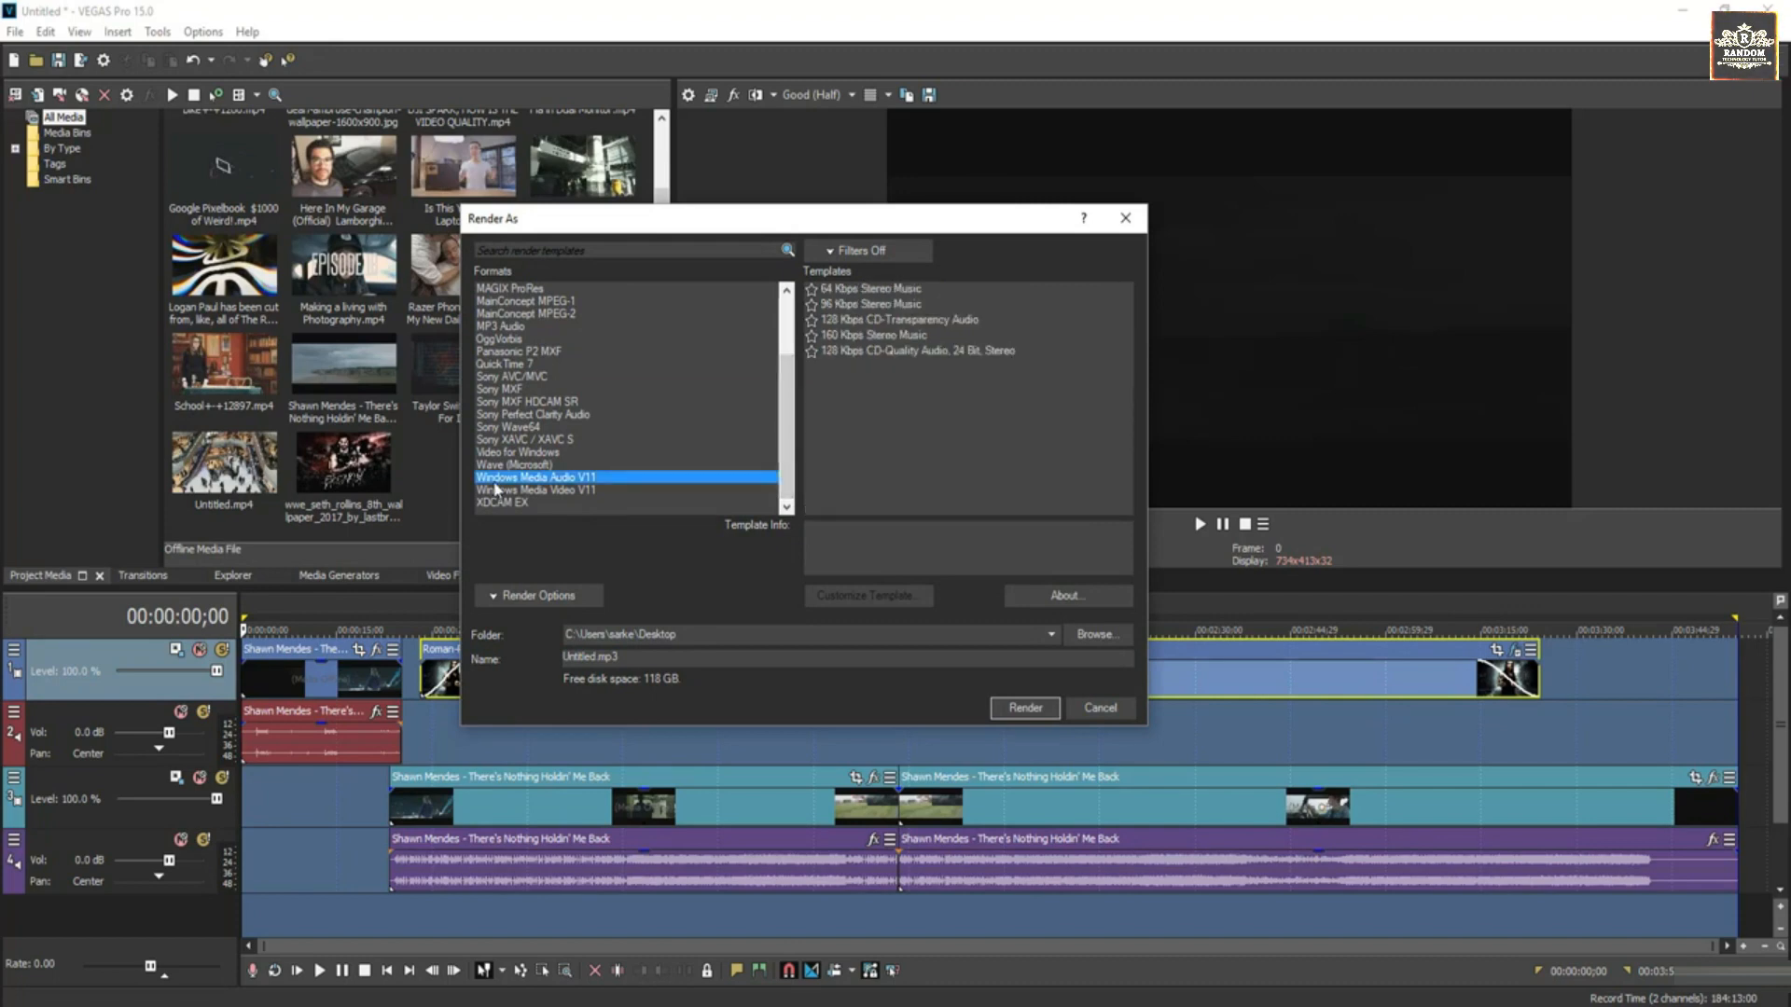
{"action": "left_click", "coordinate": [497, 489]}
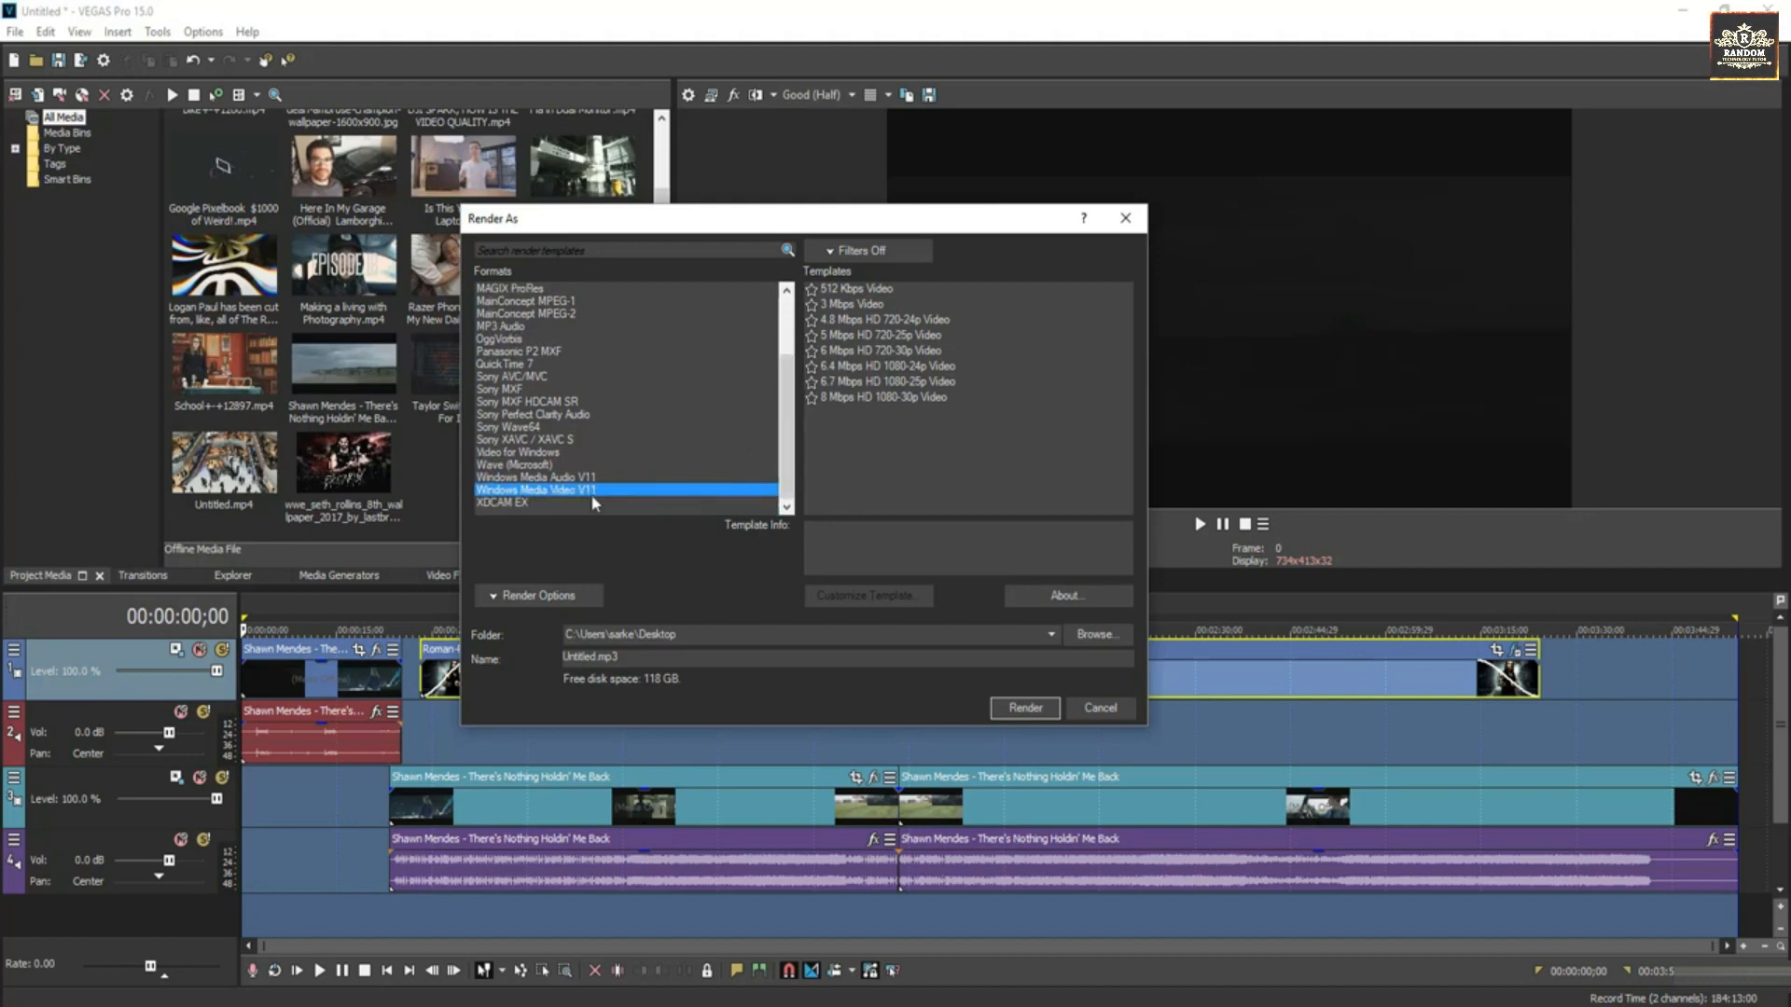
{"action": "key", "text": "m"}
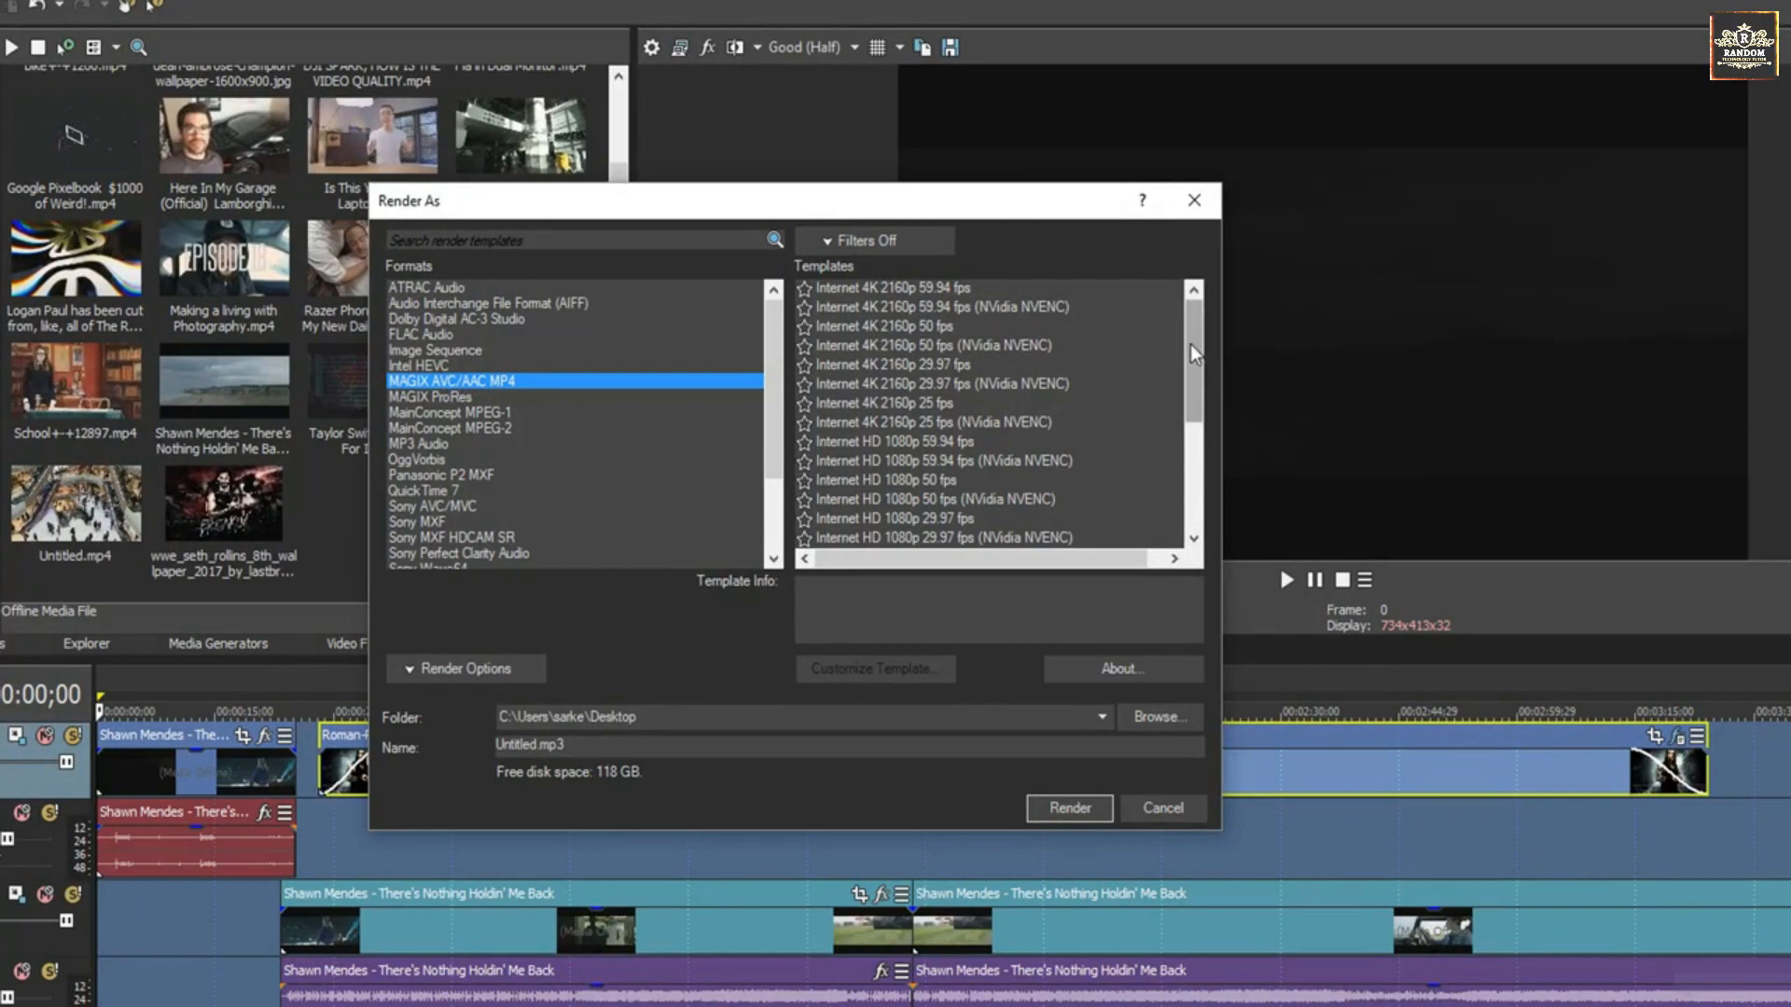
Step: Compare the 4K and HD MP4 templates and choose Internet HD 1080p 29.97 fps without NVidia NVENC
{"action": "left_click_drag", "start_coordinate": [1190, 344], "coordinate": [1200, 480]}
{"action": "scroll", "coordinate": [1201, 452], "scroll_direction": "up", "scroll_amount": 4}
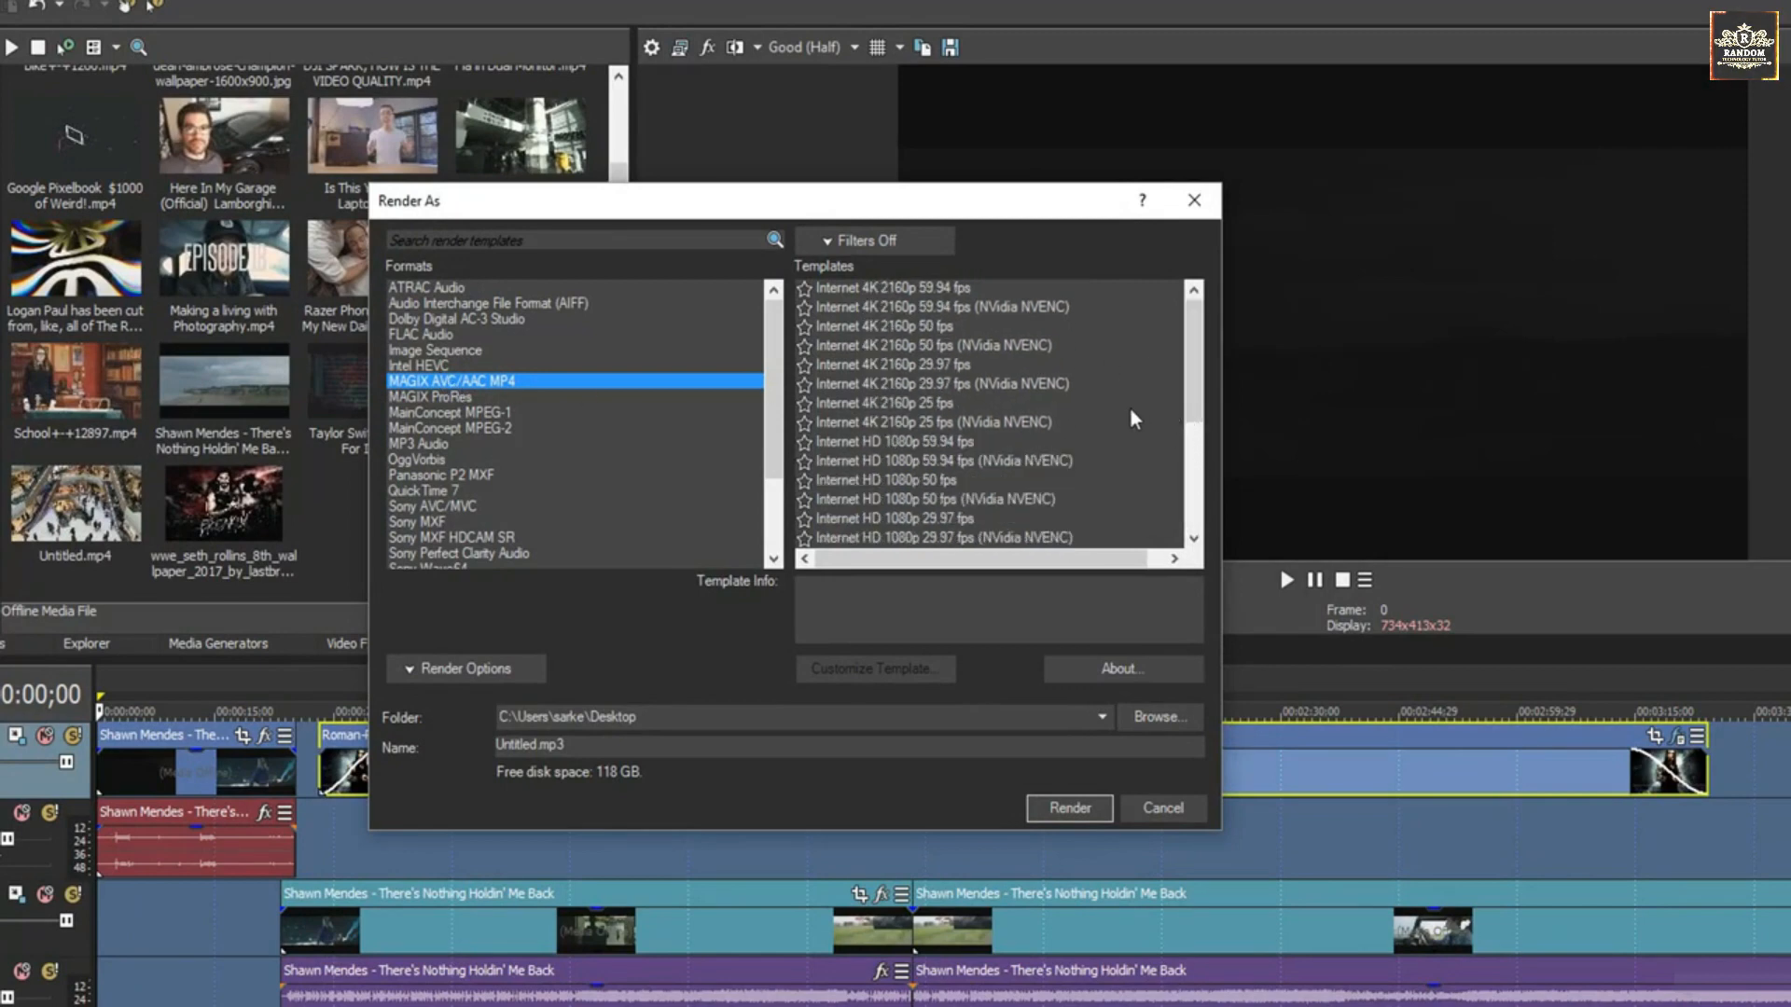
{"action": "left_click", "coordinate": [869, 295]}
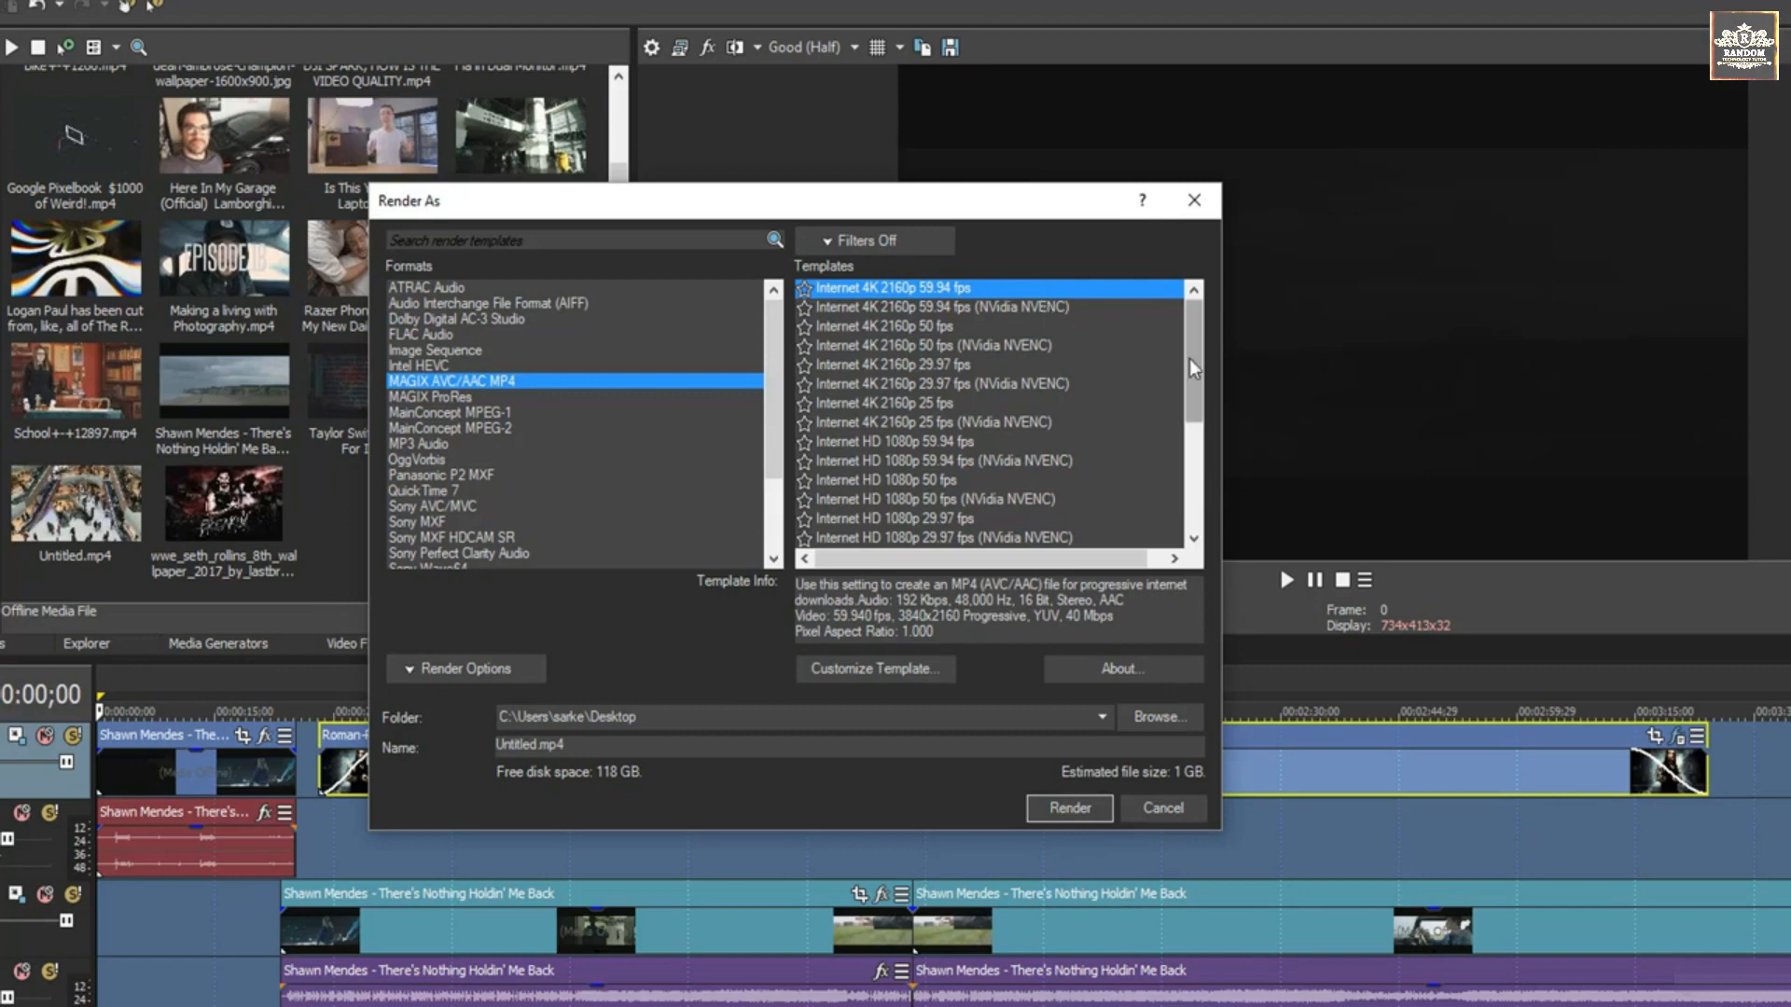
{"action": "scroll", "coordinate": [1194, 381], "scroll_direction": "down", "scroll_amount": 1}
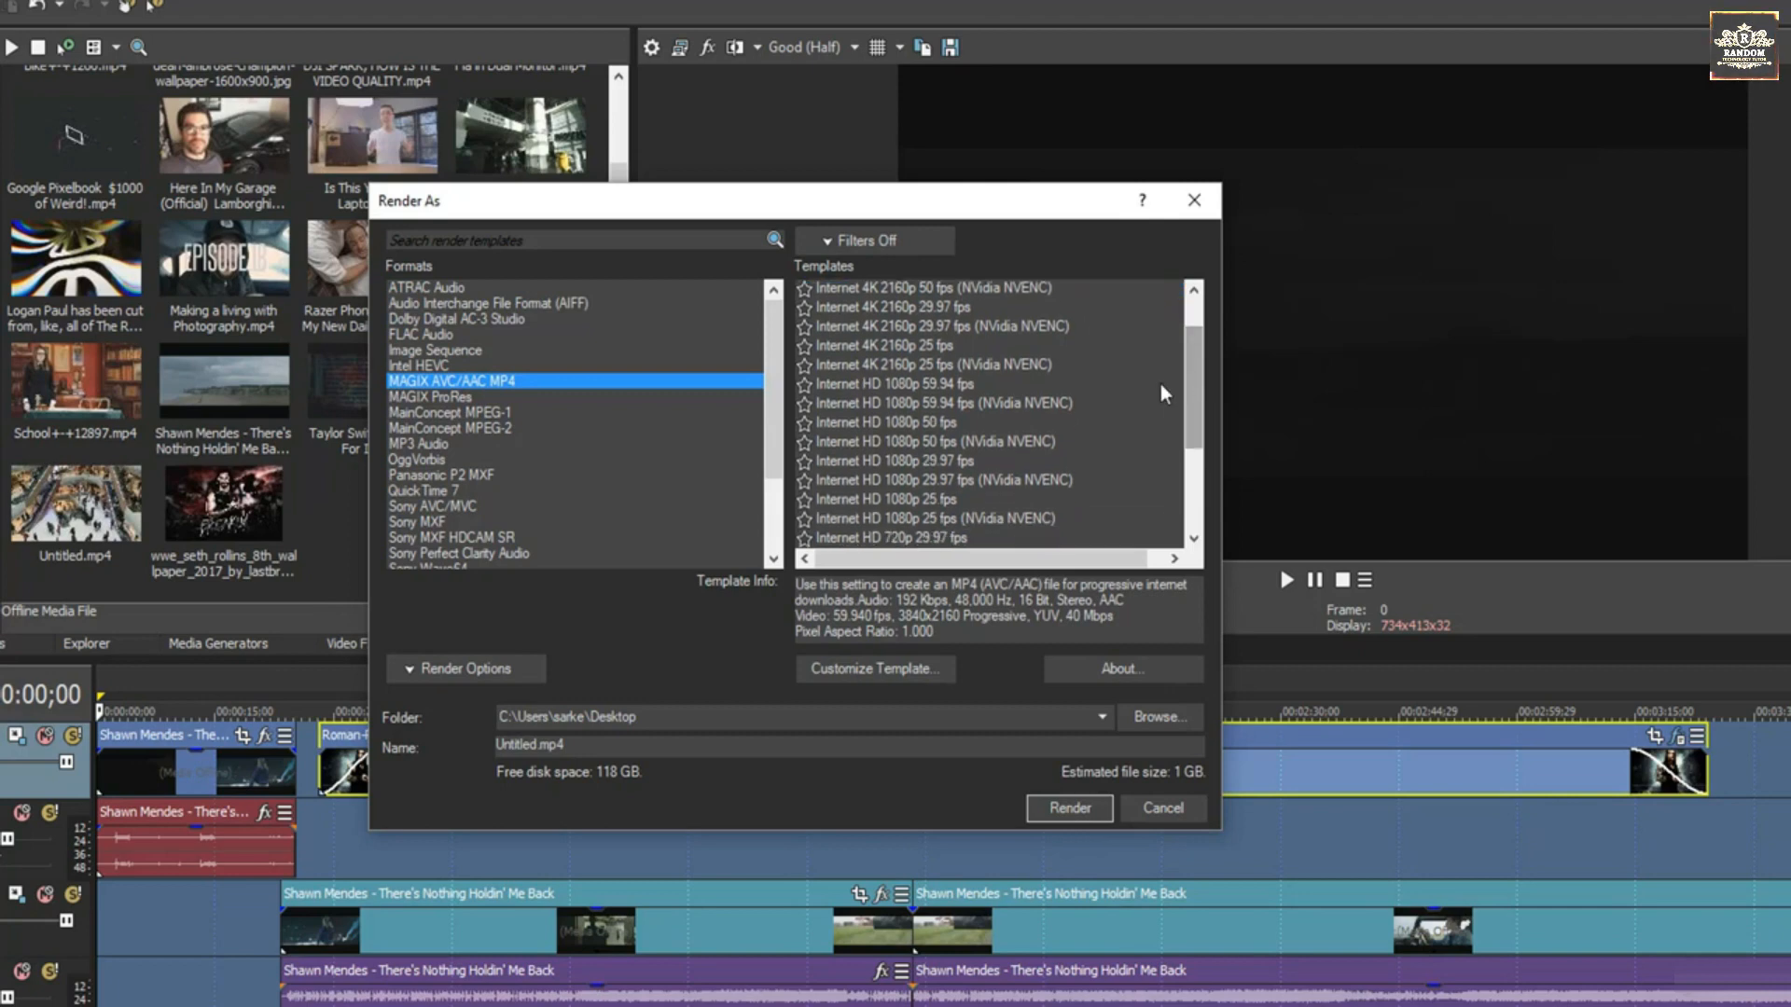
{"action": "left_click", "coordinate": [844, 466]}
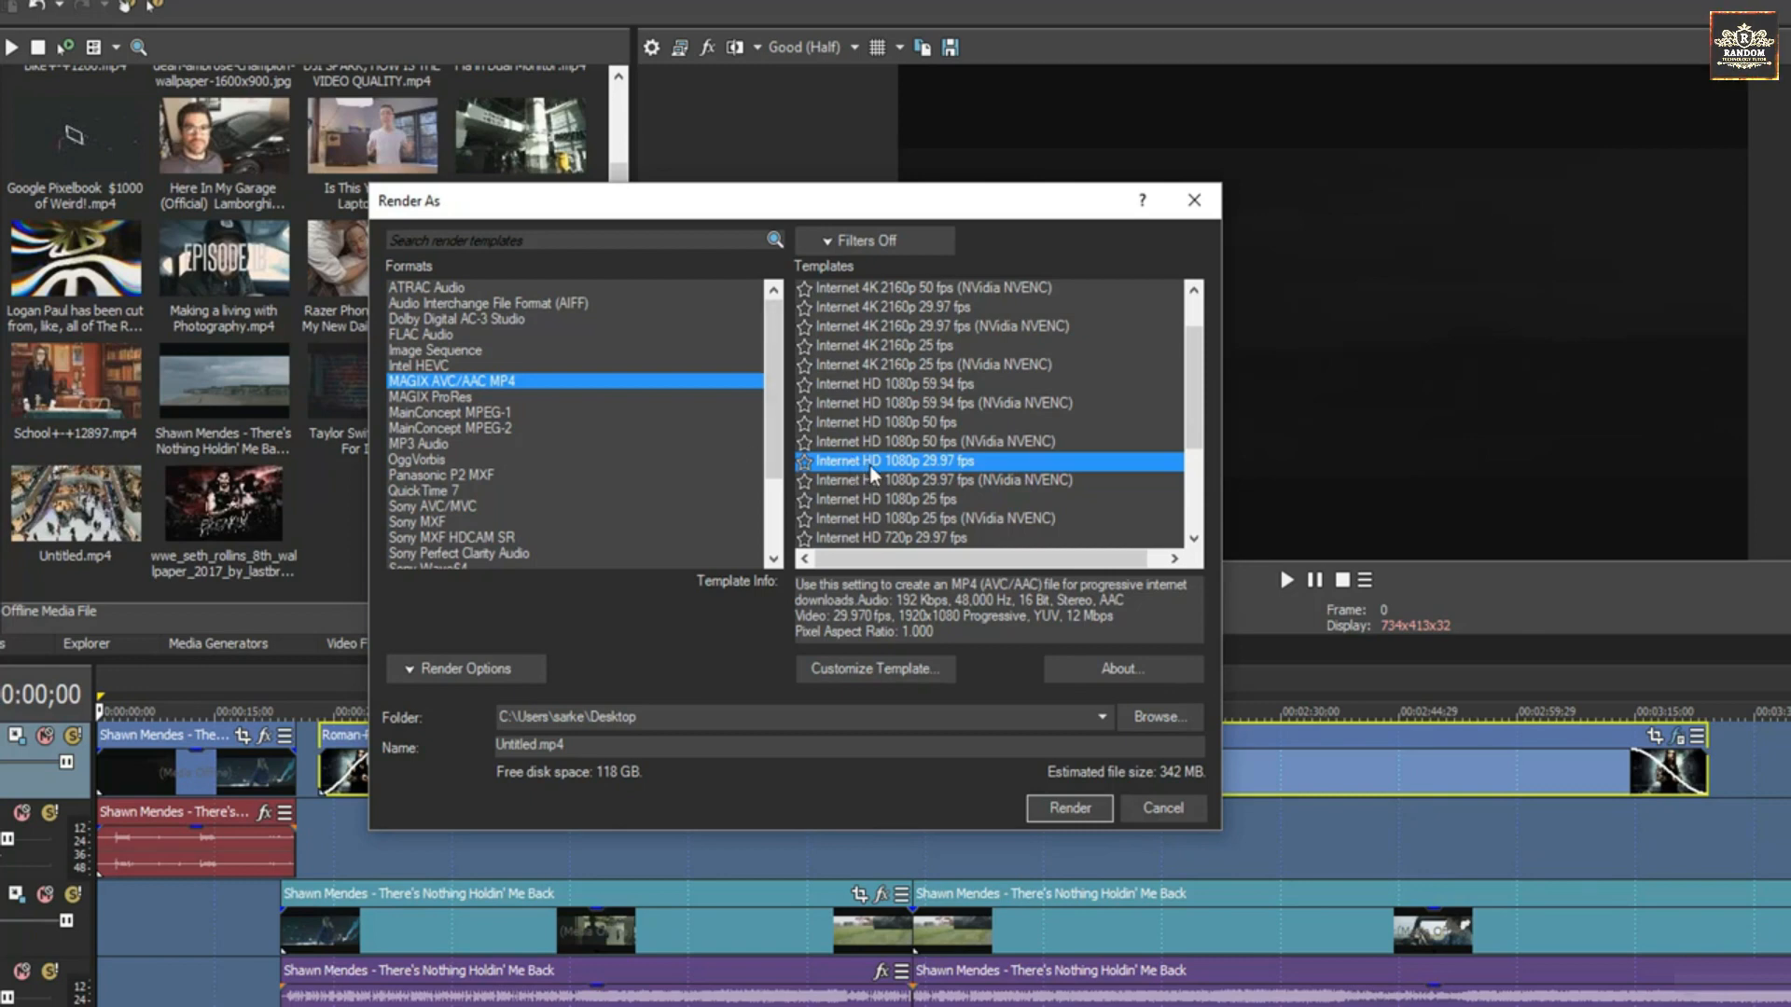
{"action": "scroll", "coordinate": [869, 467], "scroll_direction": "down", "scroll_amount": 1}
{"action": "left_click", "coordinate": [914, 443]}
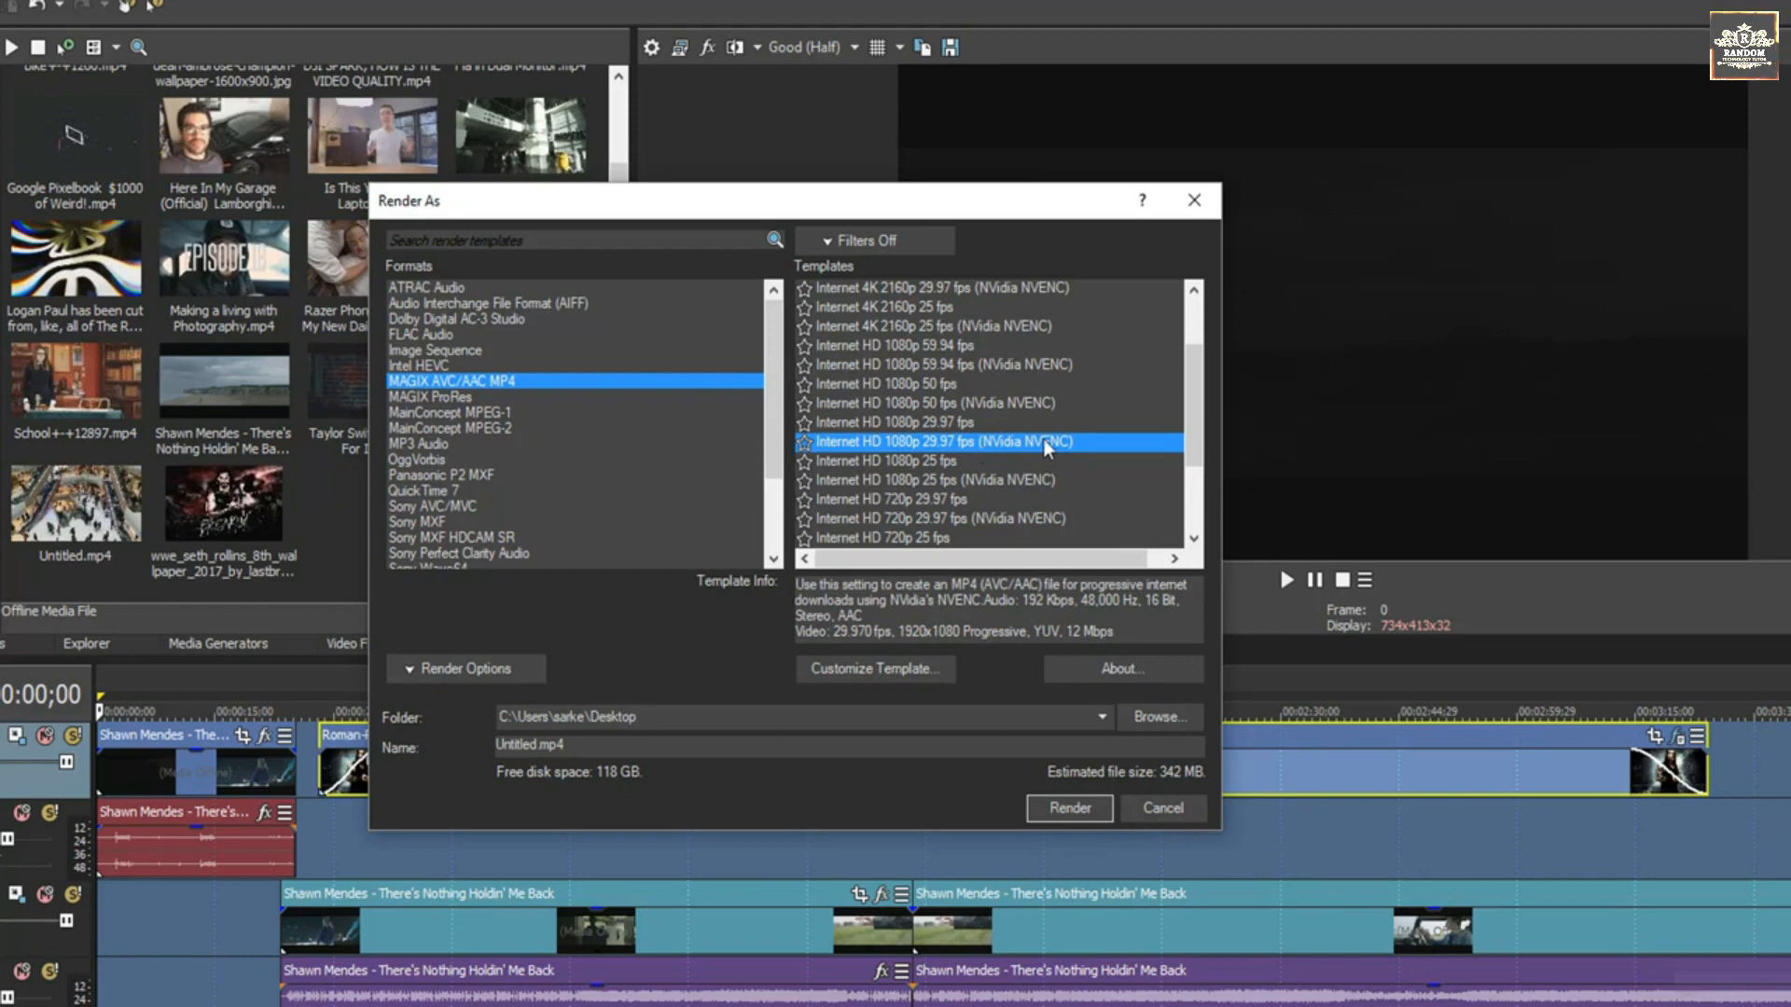
{"action": "left_click", "coordinate": [918, 421]}
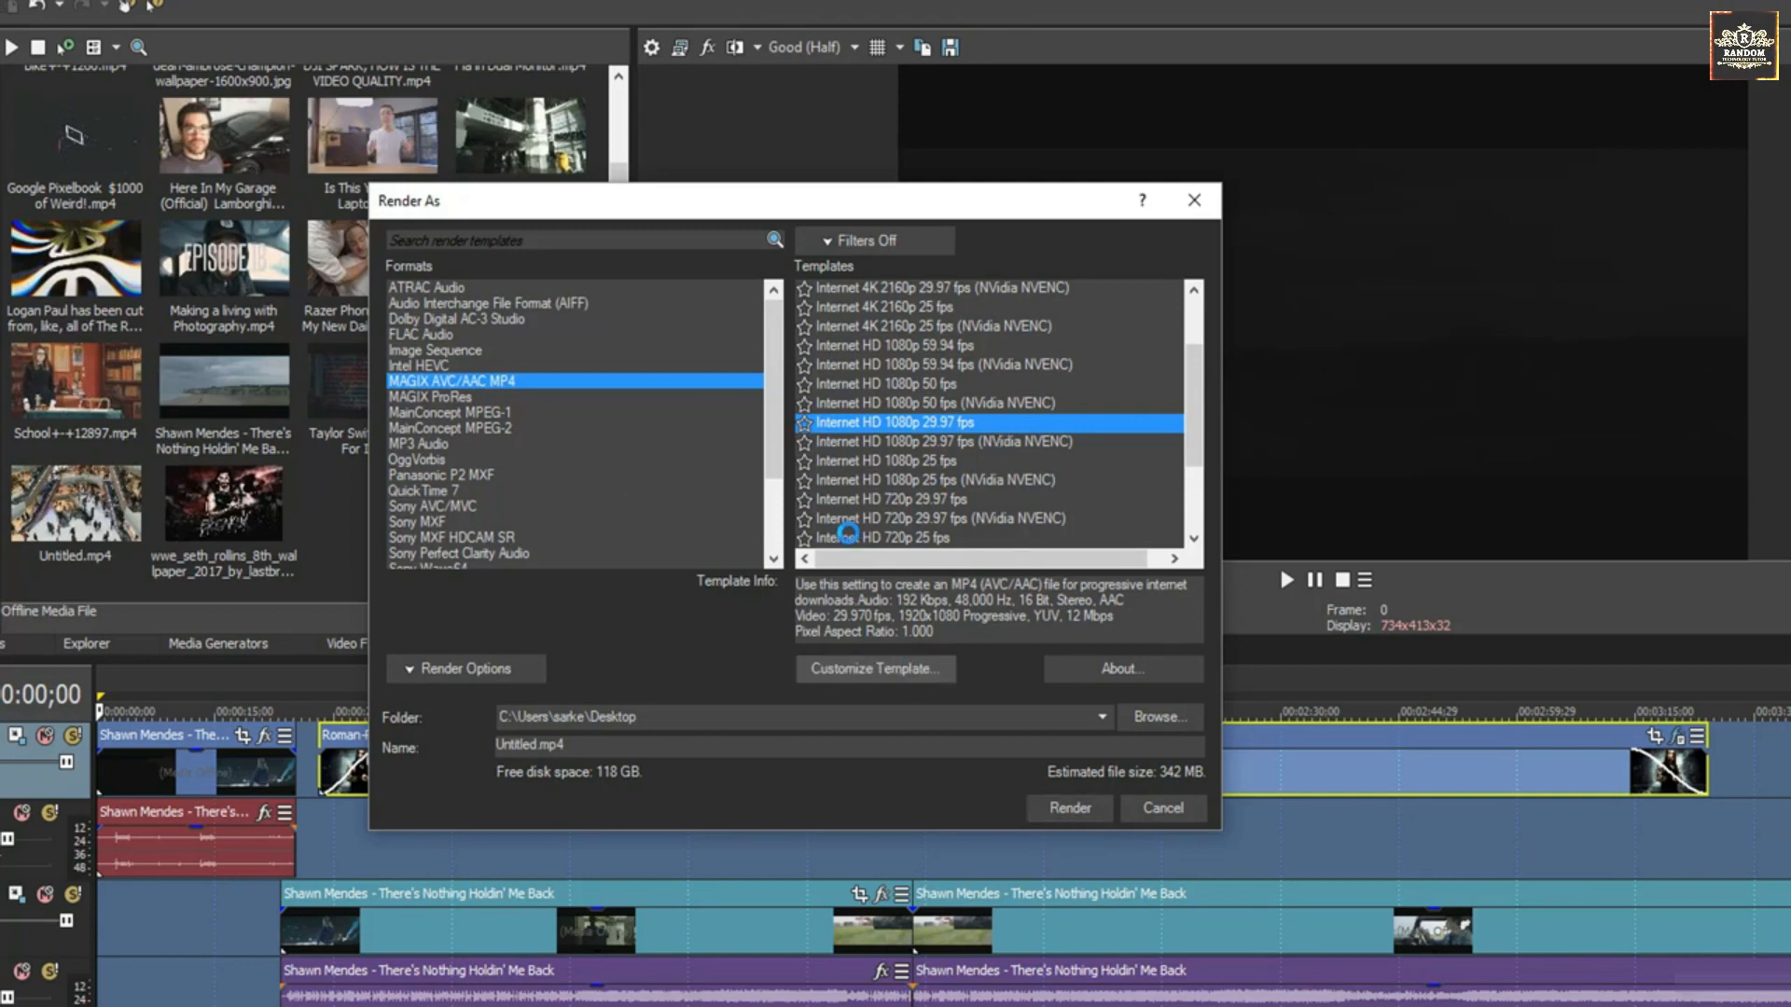
Step: Open the custom settings of the chosen template and set the video frame rate to 59.94
{"action": "left_click", "coordinate": [826, 678]}
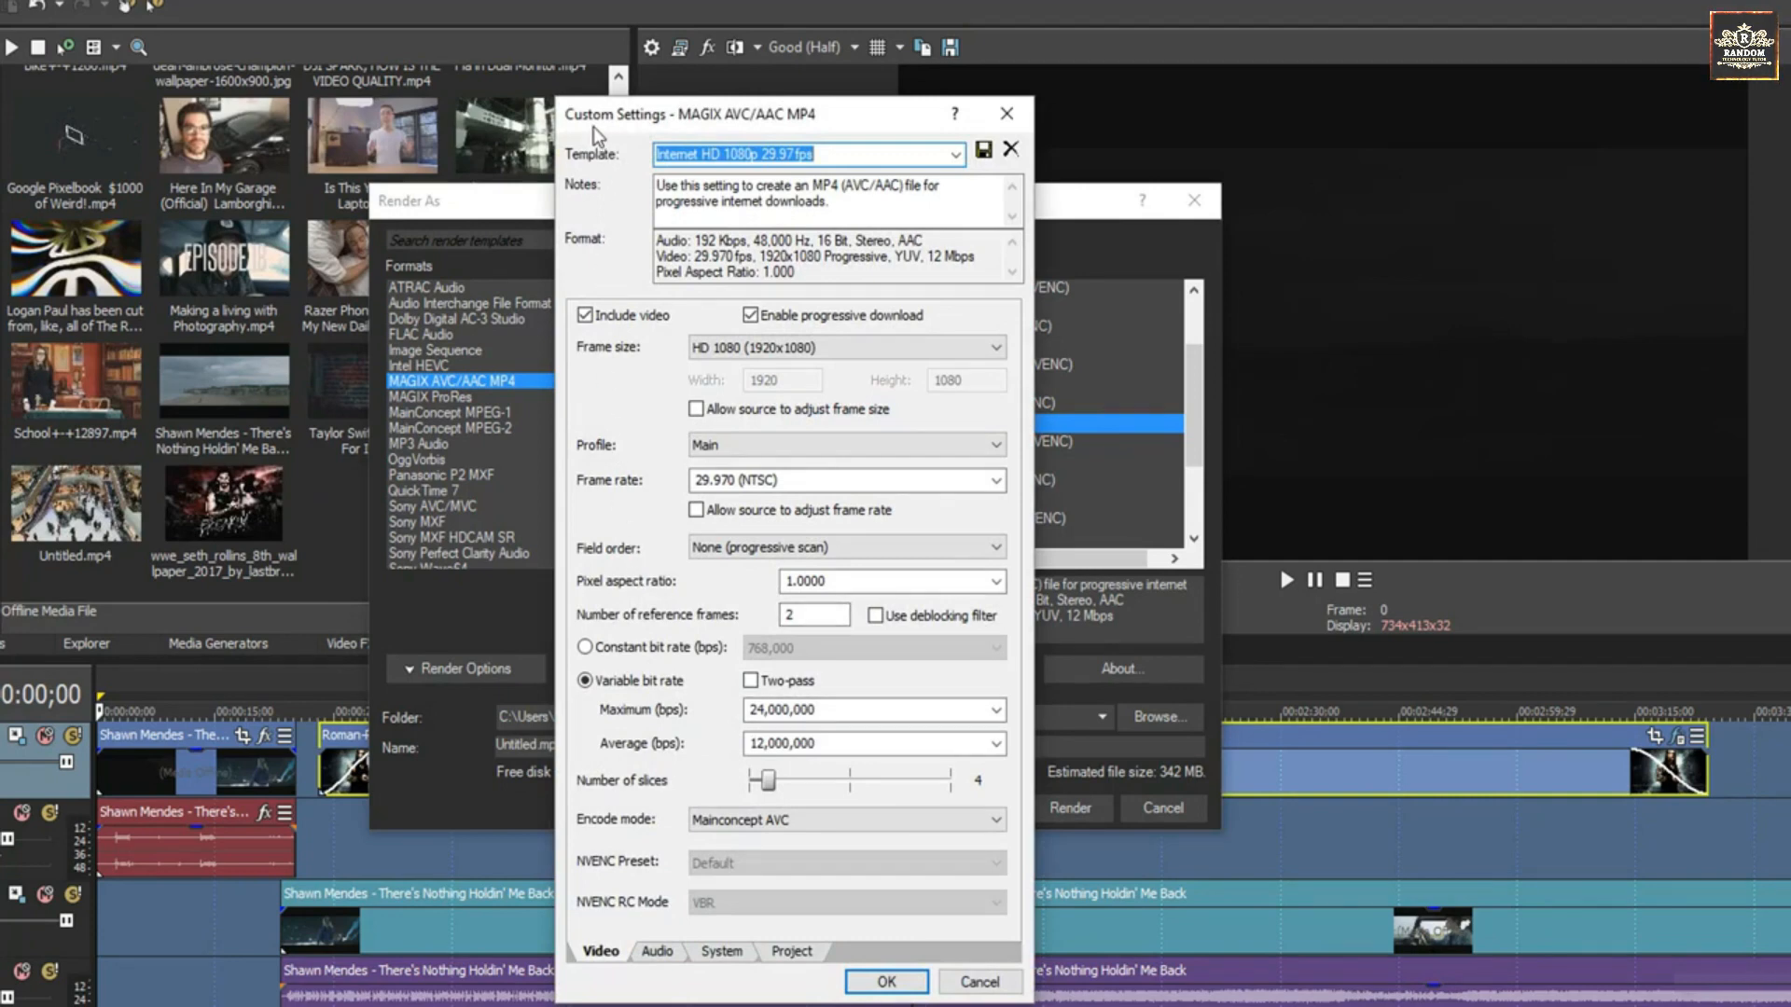
{"action": "left_click_drag", "start_coordinate": [658, 240], "coordinate": [836, 269]}
{"action": "left_click", "coordinate": [650, 405]}
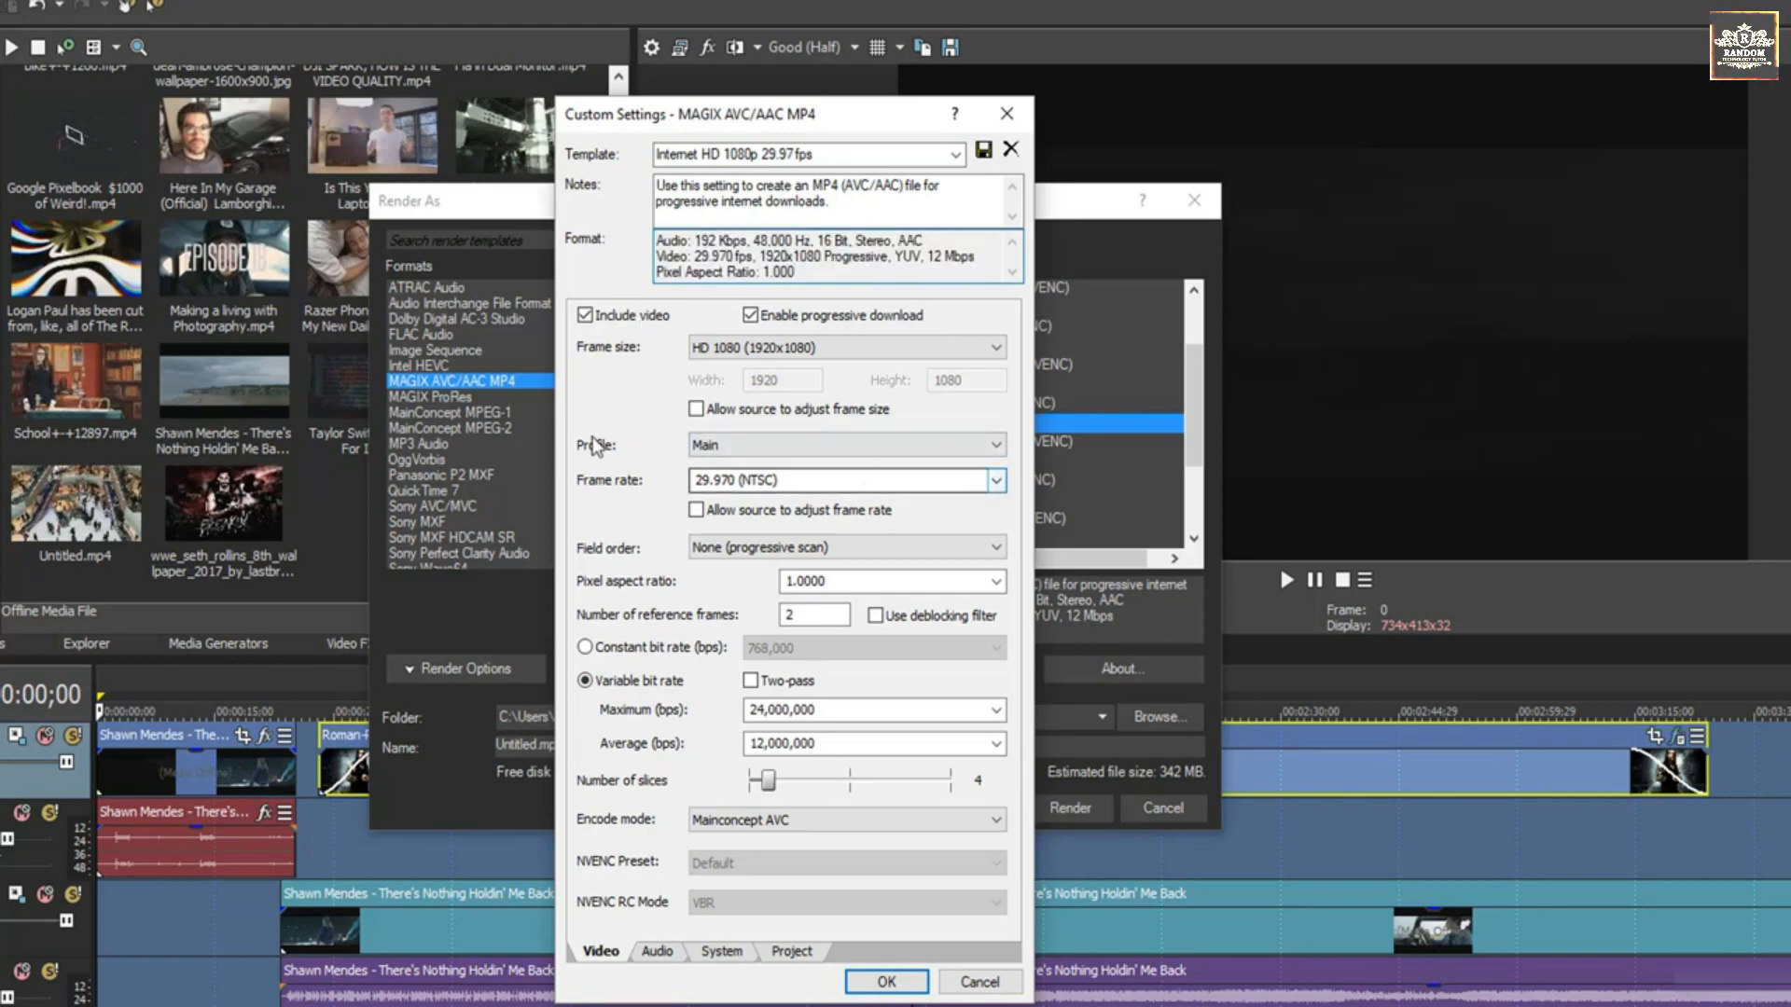
{"action": "left_click", "coordinate": [997, 481]}
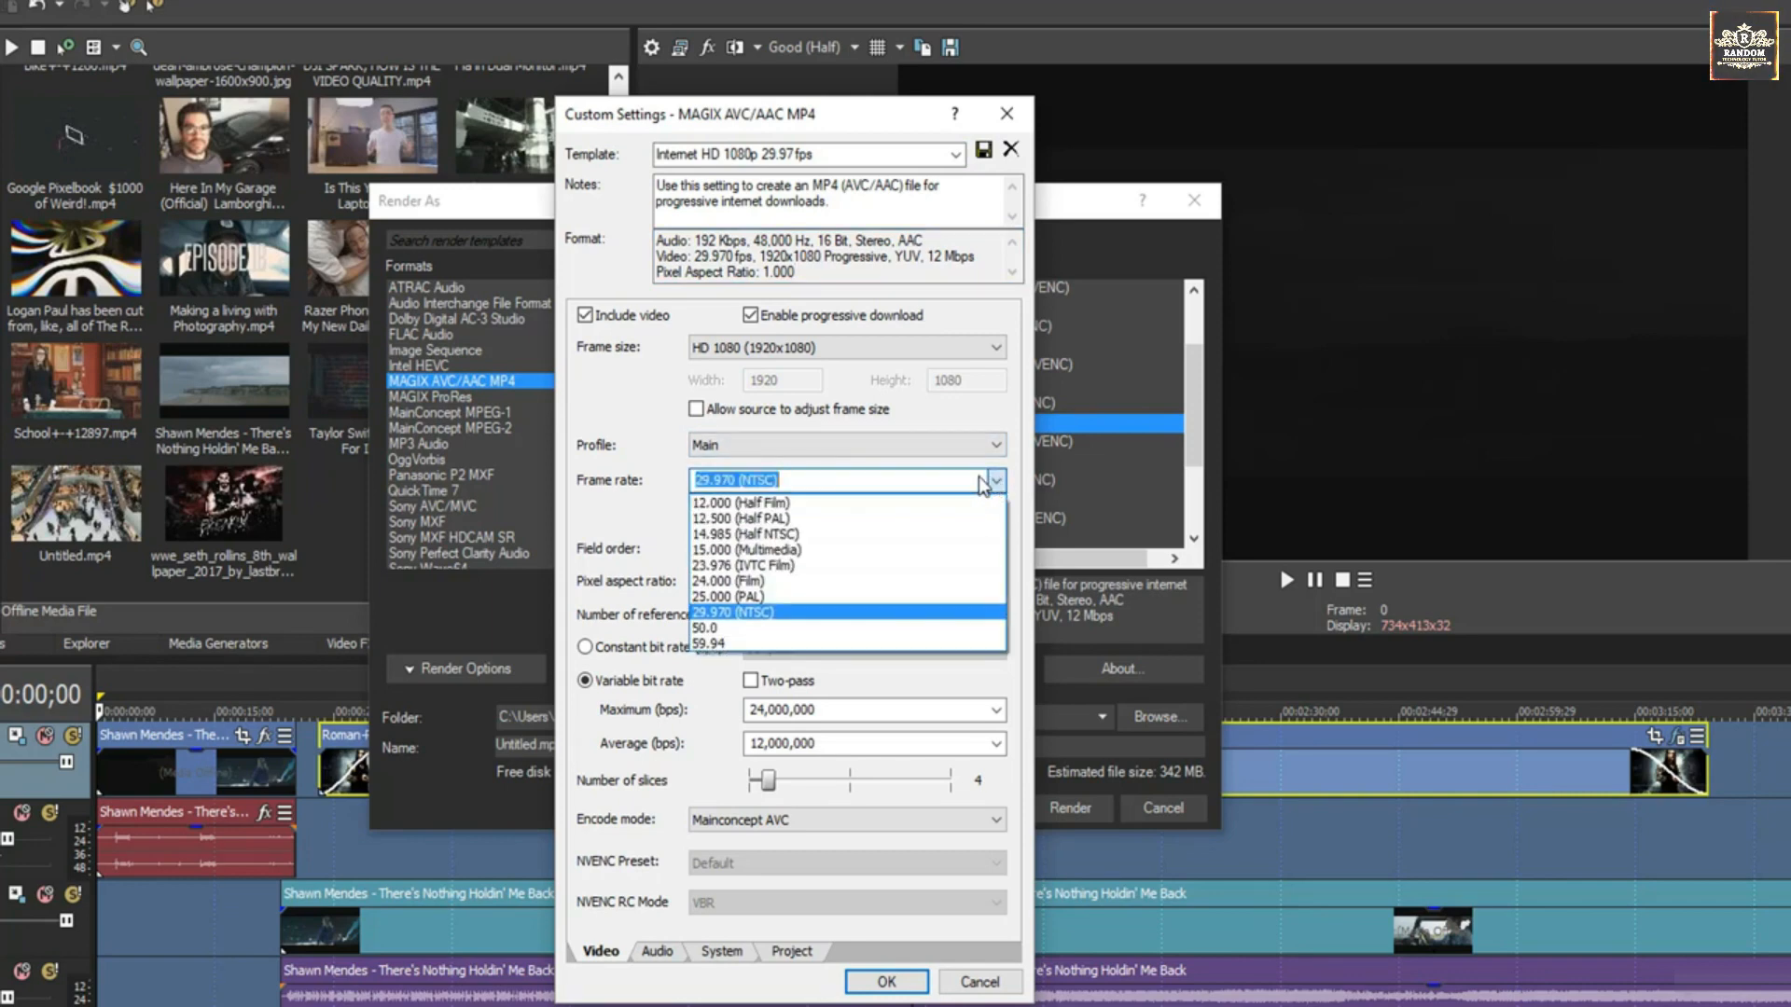
{"action": "left_click", "coordinate": [751, 645]}
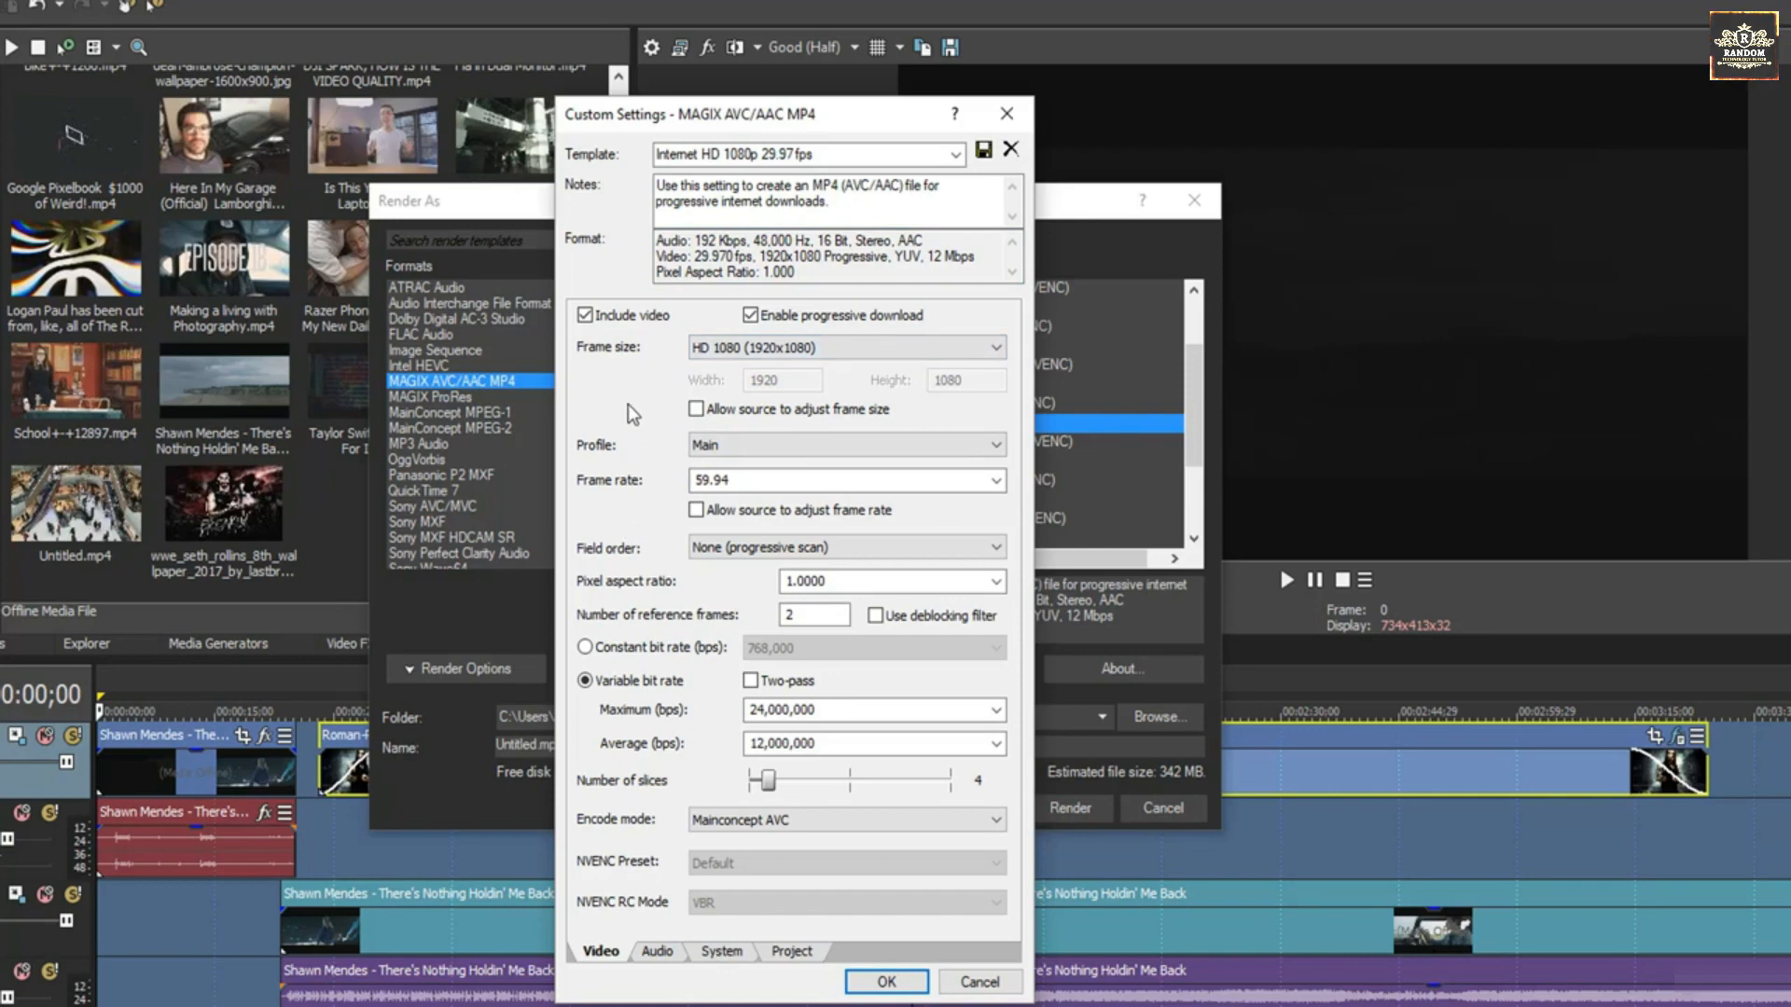
Step: Try the custom frame size option and restore the frame size to HD 1080 (1920x1080)
{"action": "left_click", "coordinate": [845, 348]}
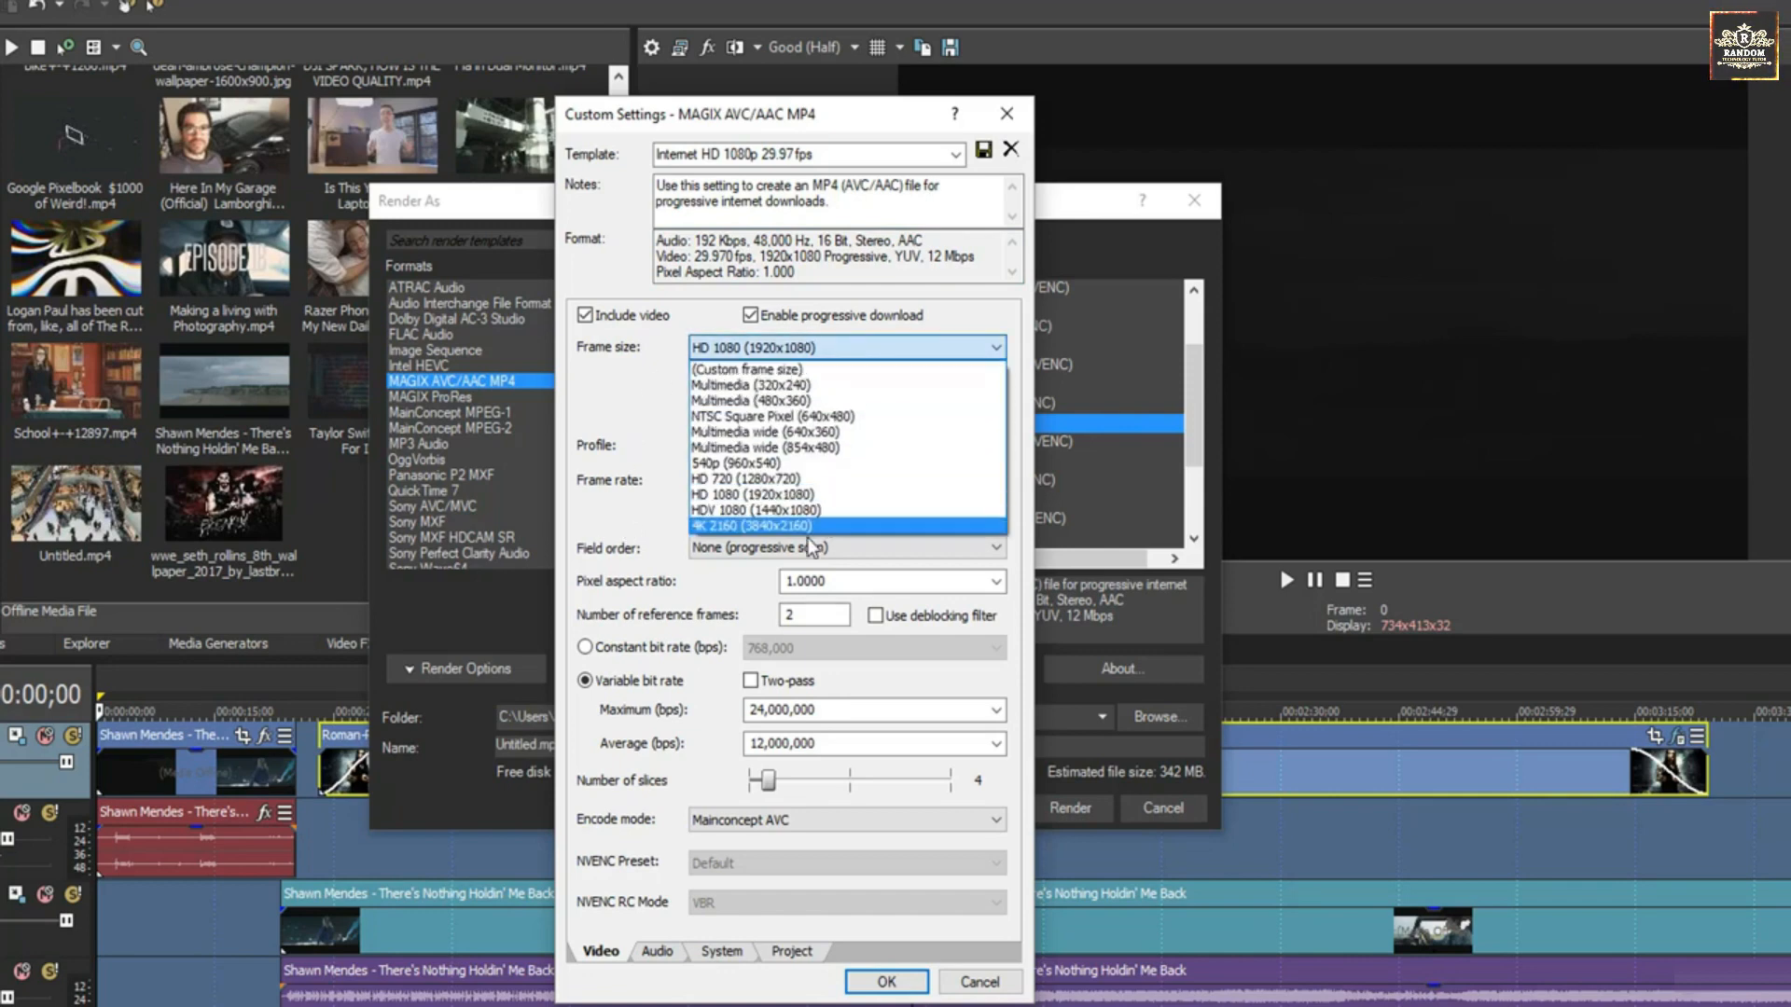
{"action": "left_click", "coordinate": [746, 369]}
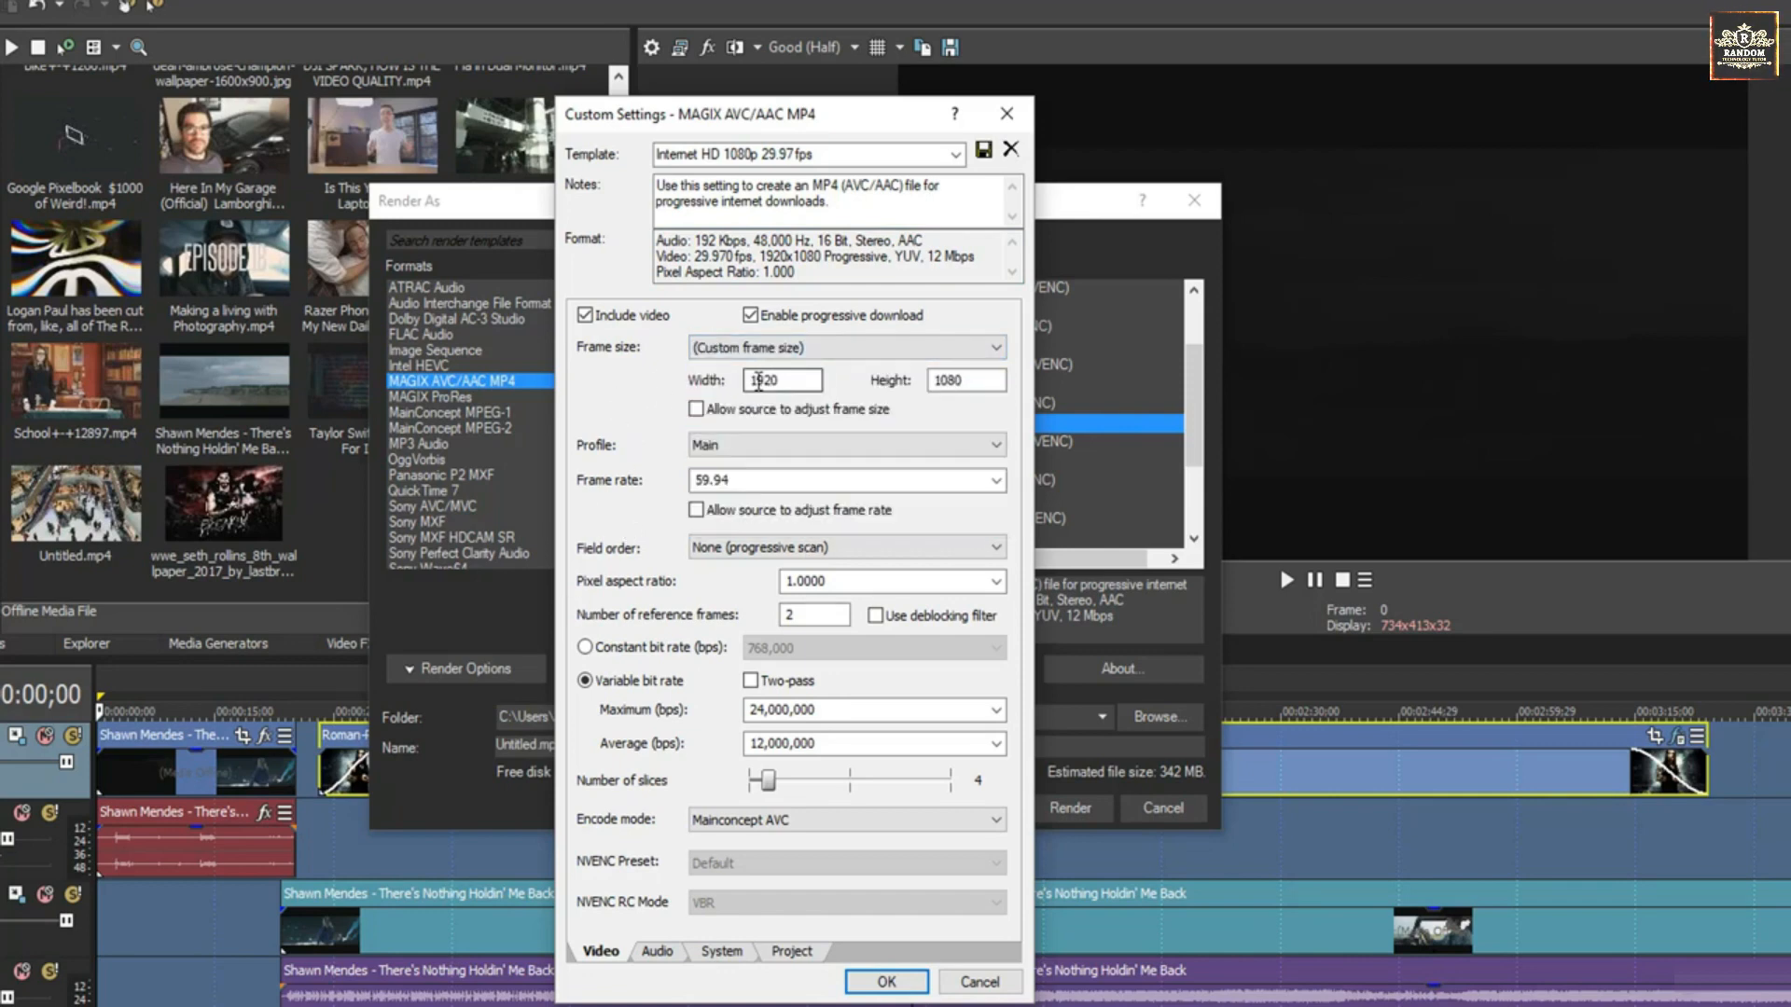
{"action": "left_click", "coordinate": [886, 348]}
{"action": "left_click", "coordinate": [698, 436]}
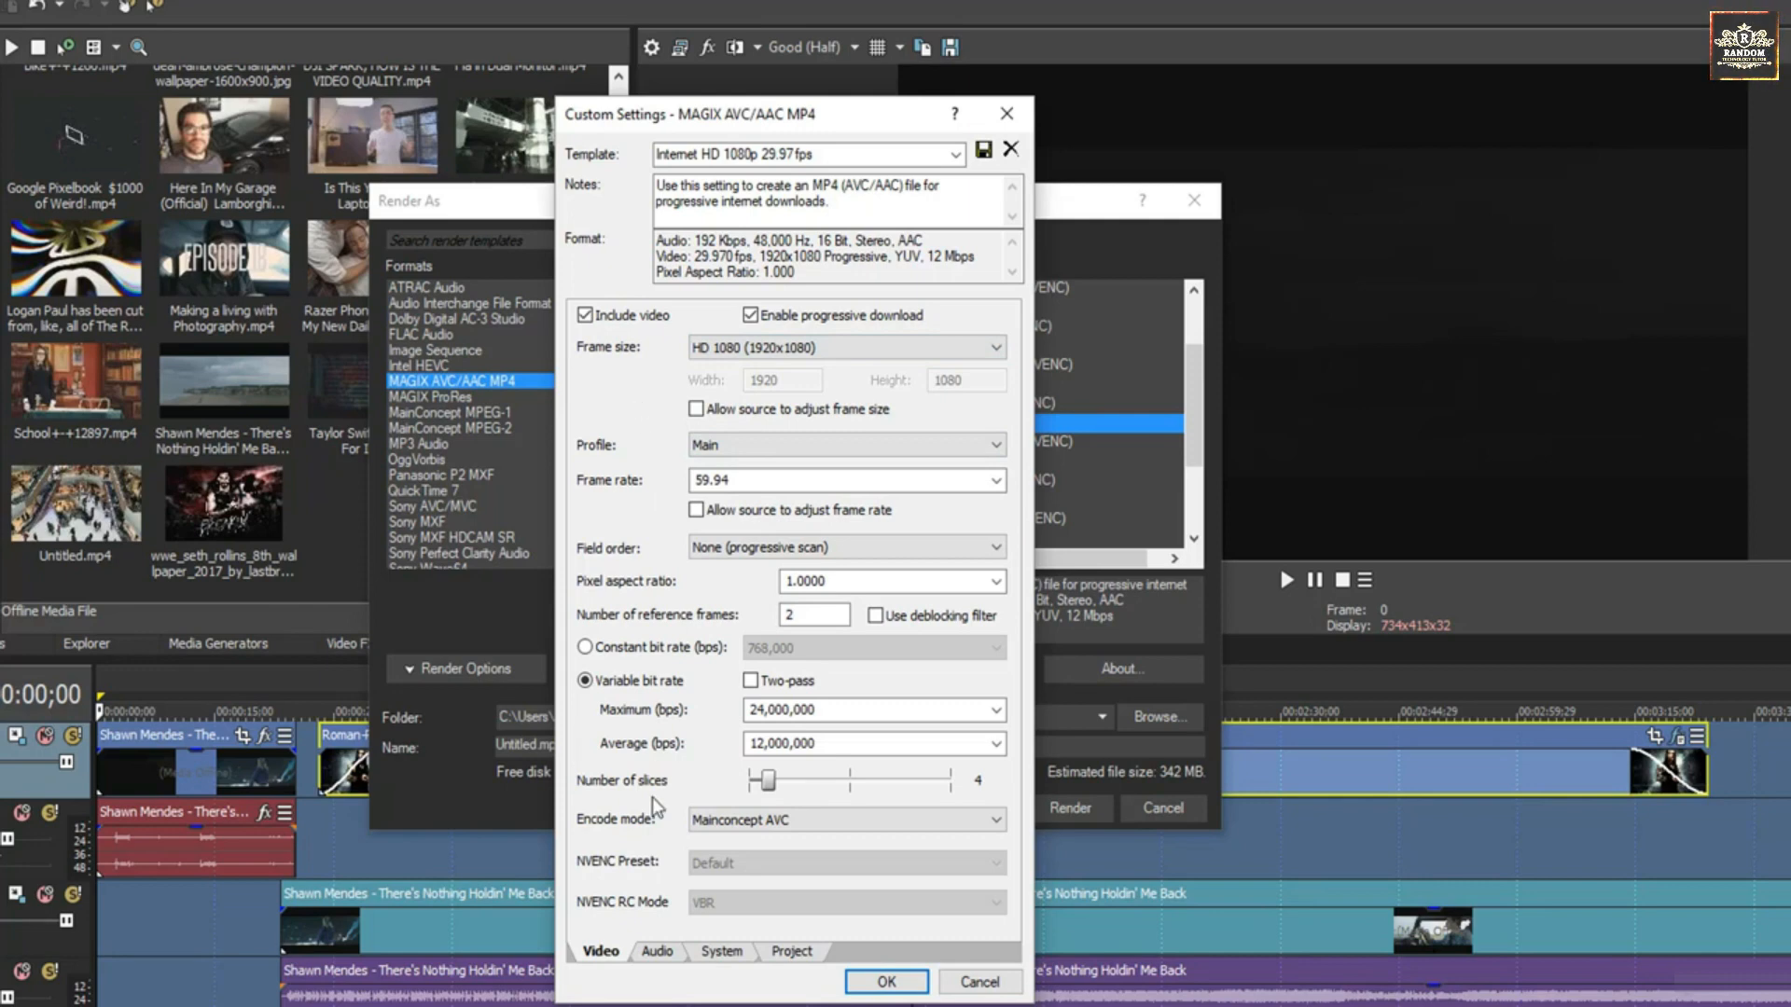
Step: Check the template's audio settings and set the project's video rendering quality to Best
{"action": "left_click", "coordinate": [648, 950]}
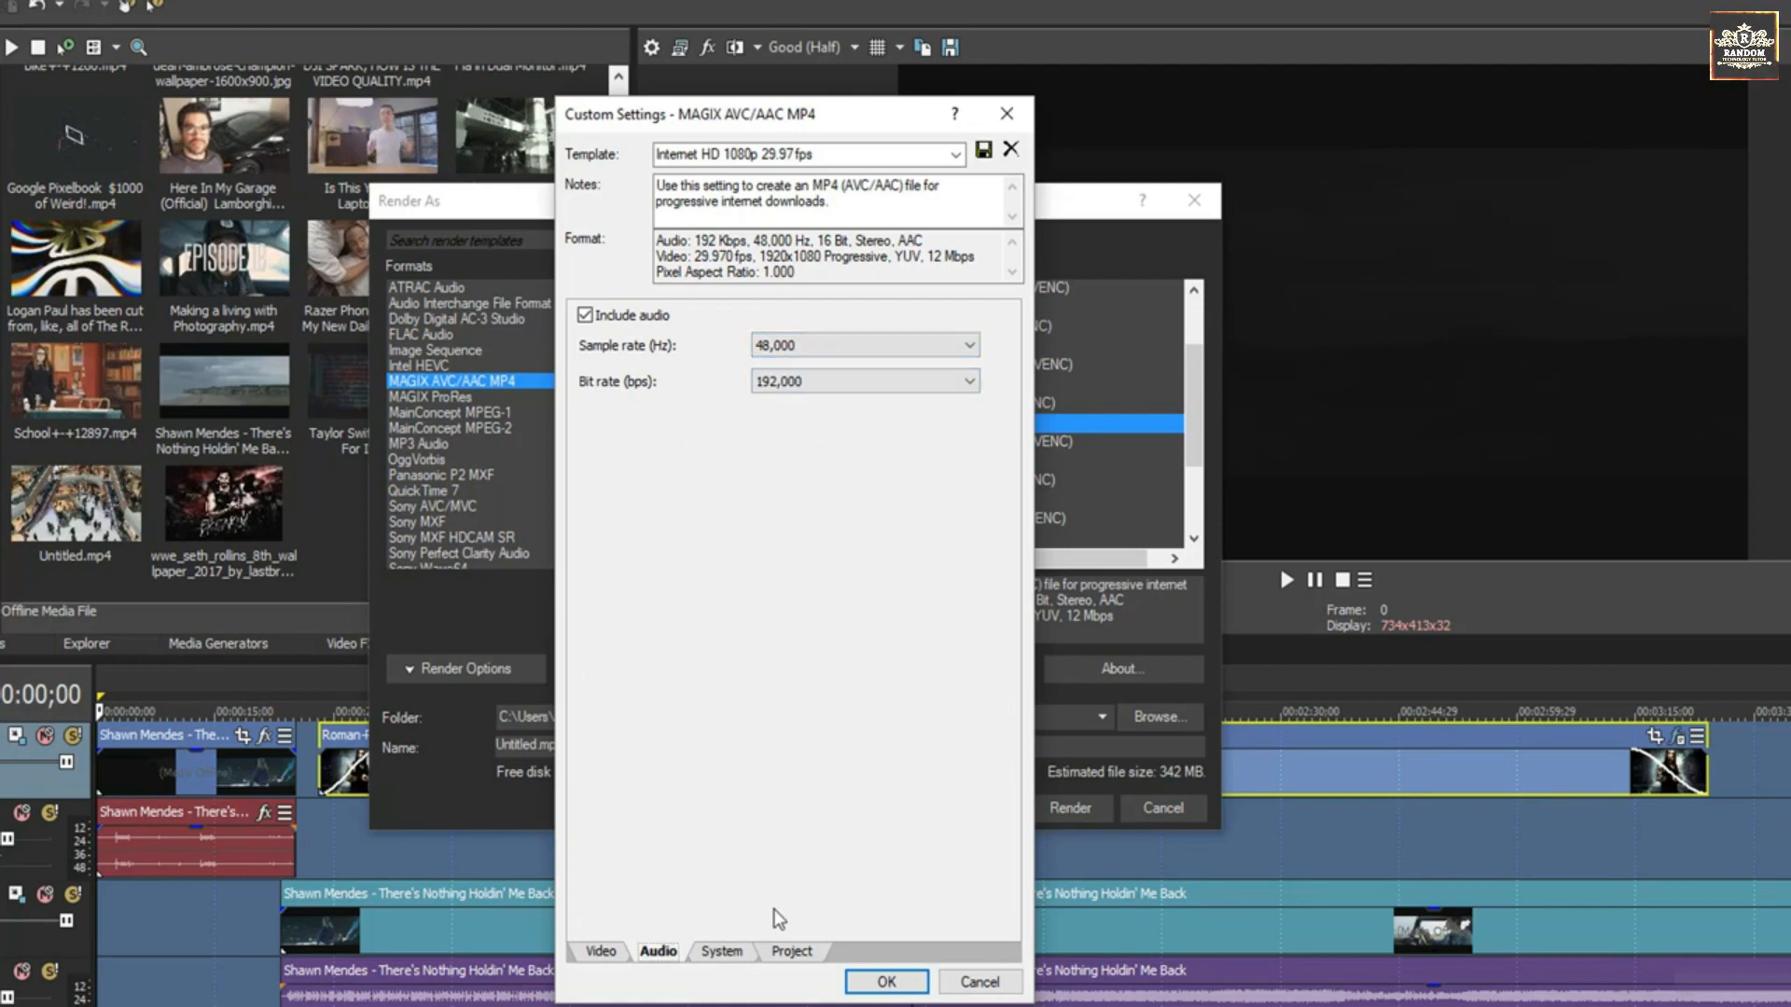
{"action": "left_click", "coordinate": [791, 952]}
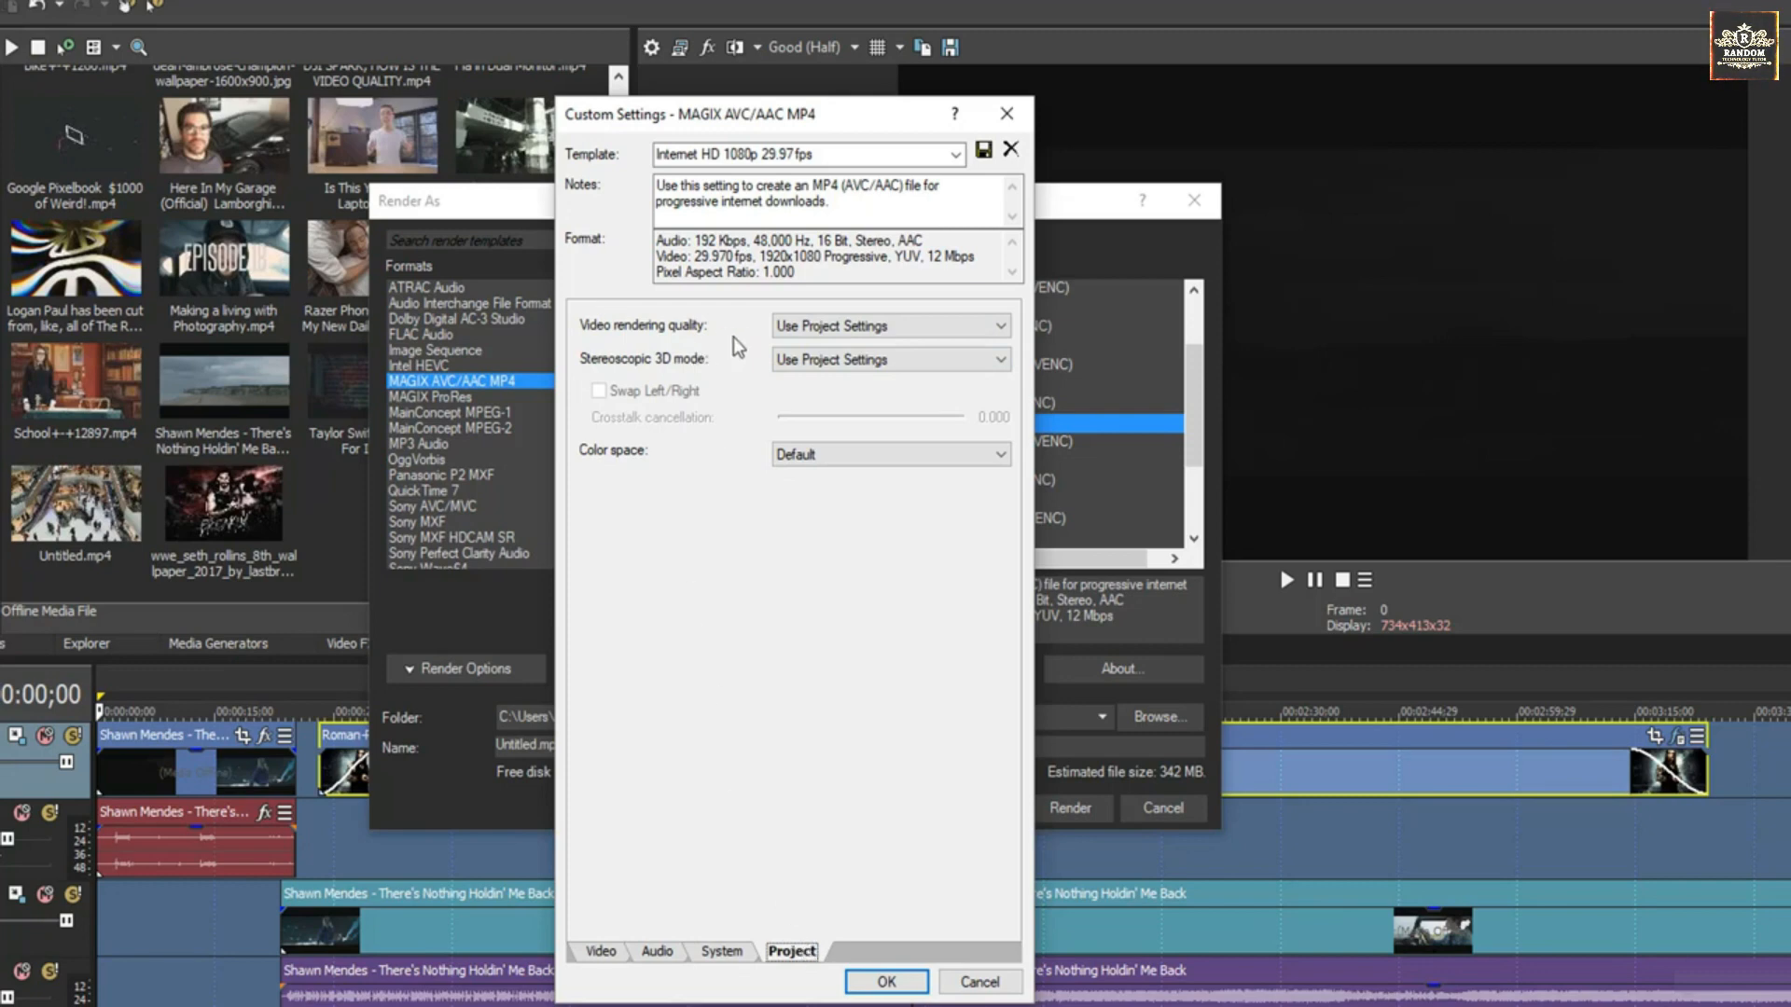
{"action": "left_click", "coordinate": [833, 326]}
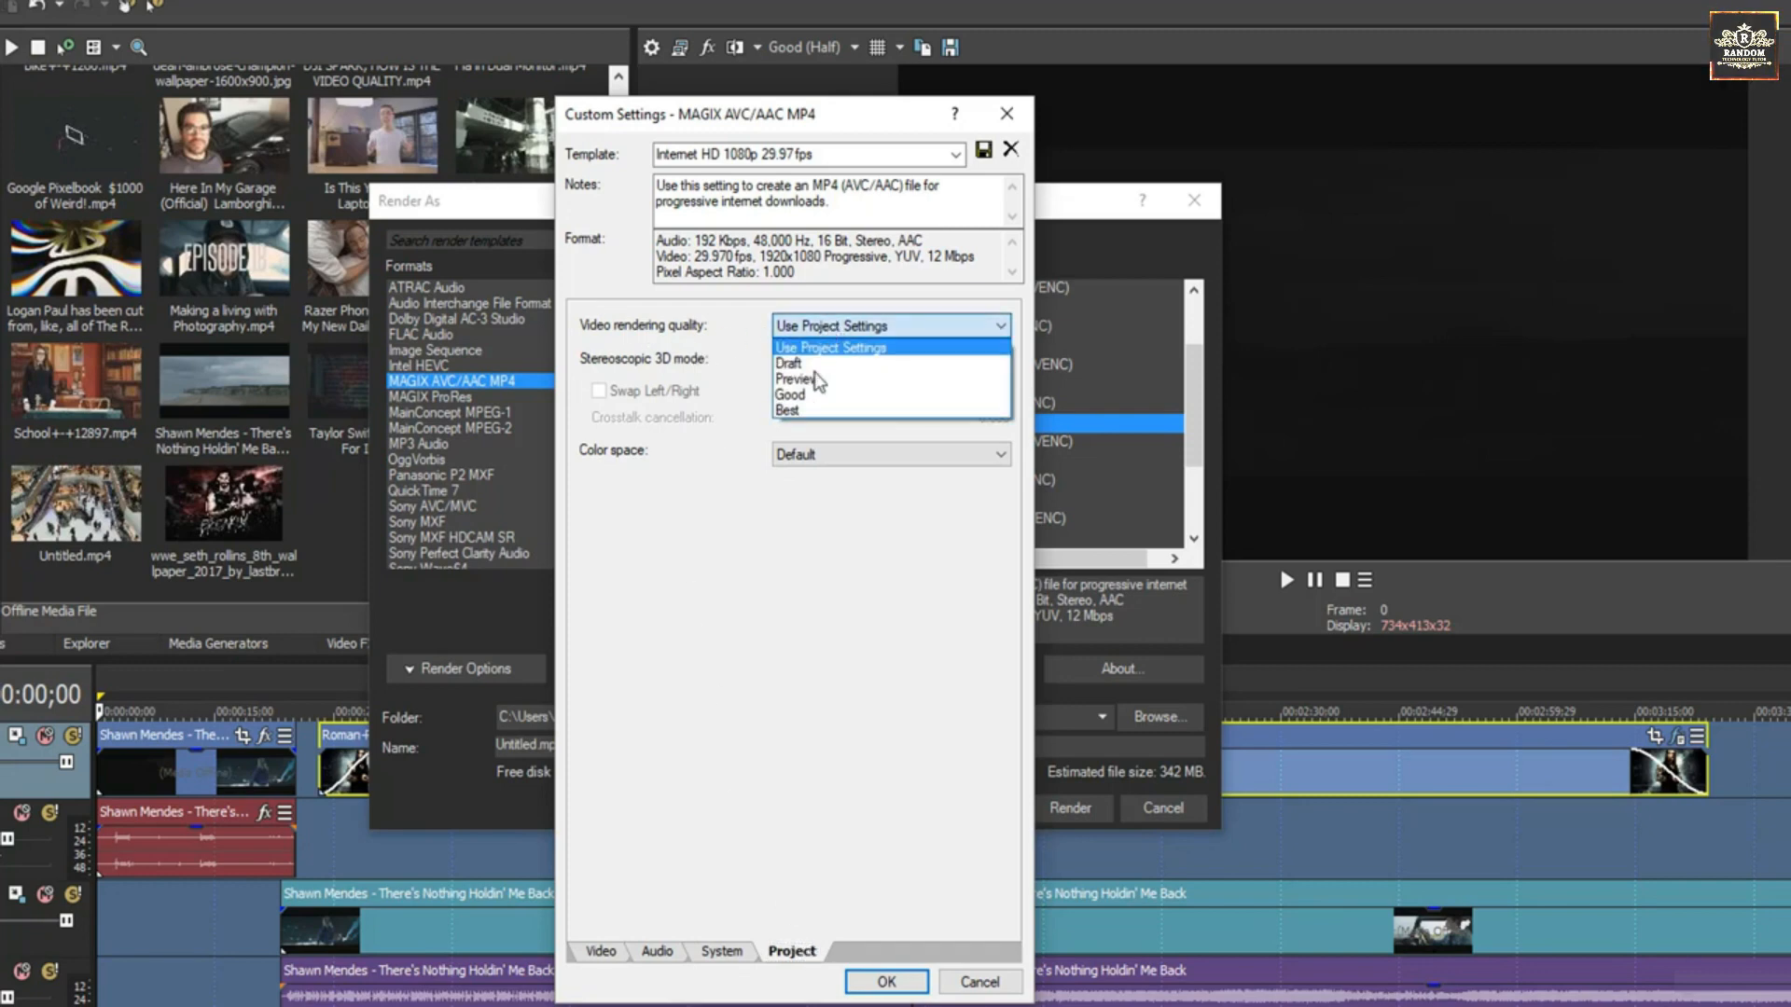
{"action": "left_click", "coordinate": [812, 418]}
Step: Return to the template's video settings and set the frame rate to 29.970 (NTSC)
{"action": "left_click", "coordinate": [601, 951]}
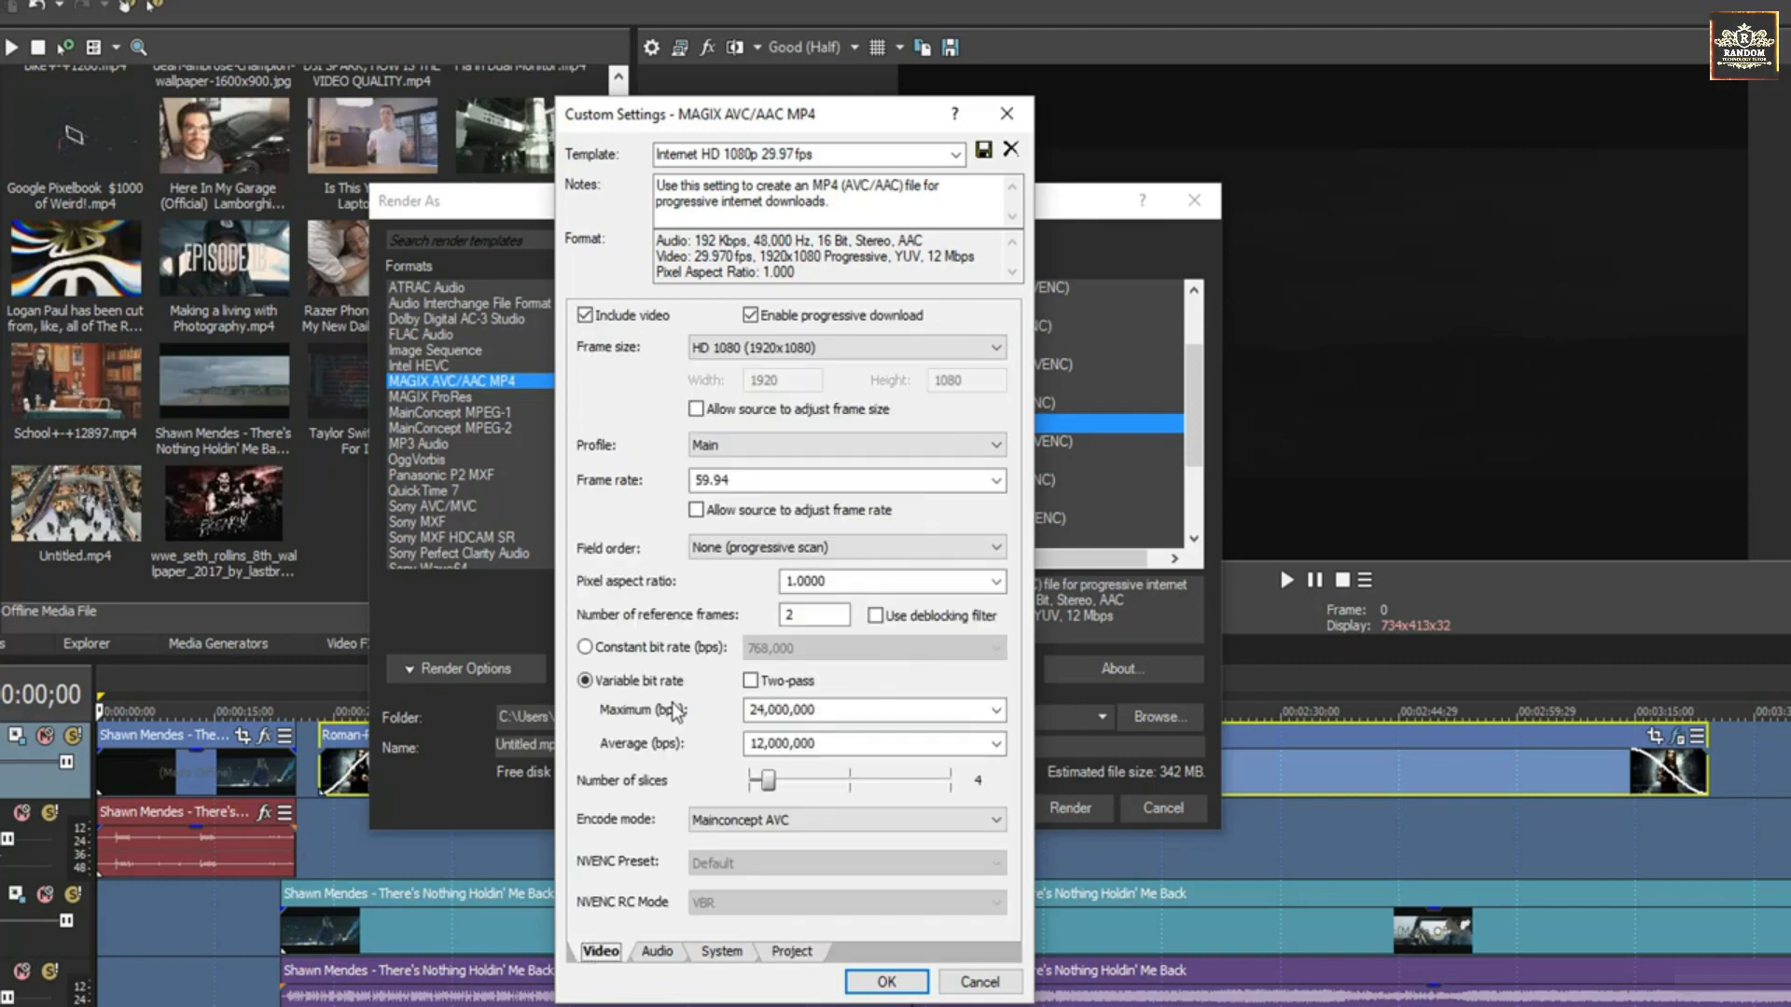
{"action": "key", "text": "Up"}
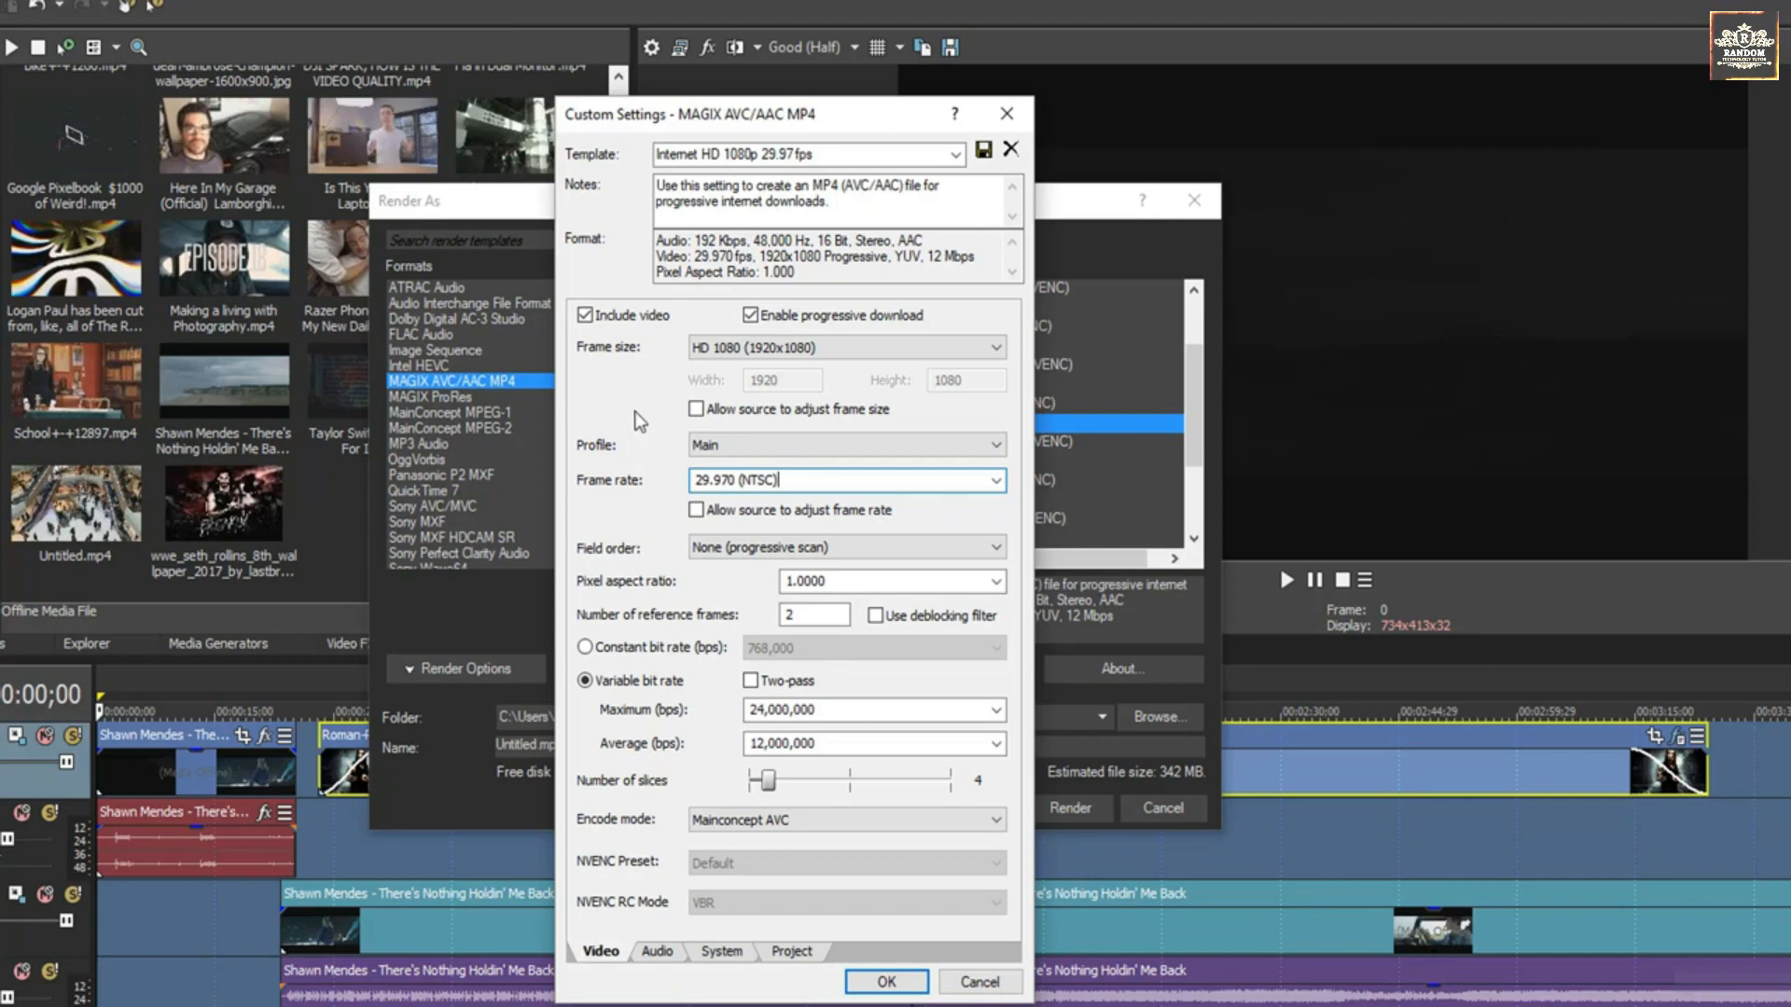
Step: Name the template "My Custom Render settings - YouTube" and save it
{"action": "left_click", "coordinate": [827, 152]}
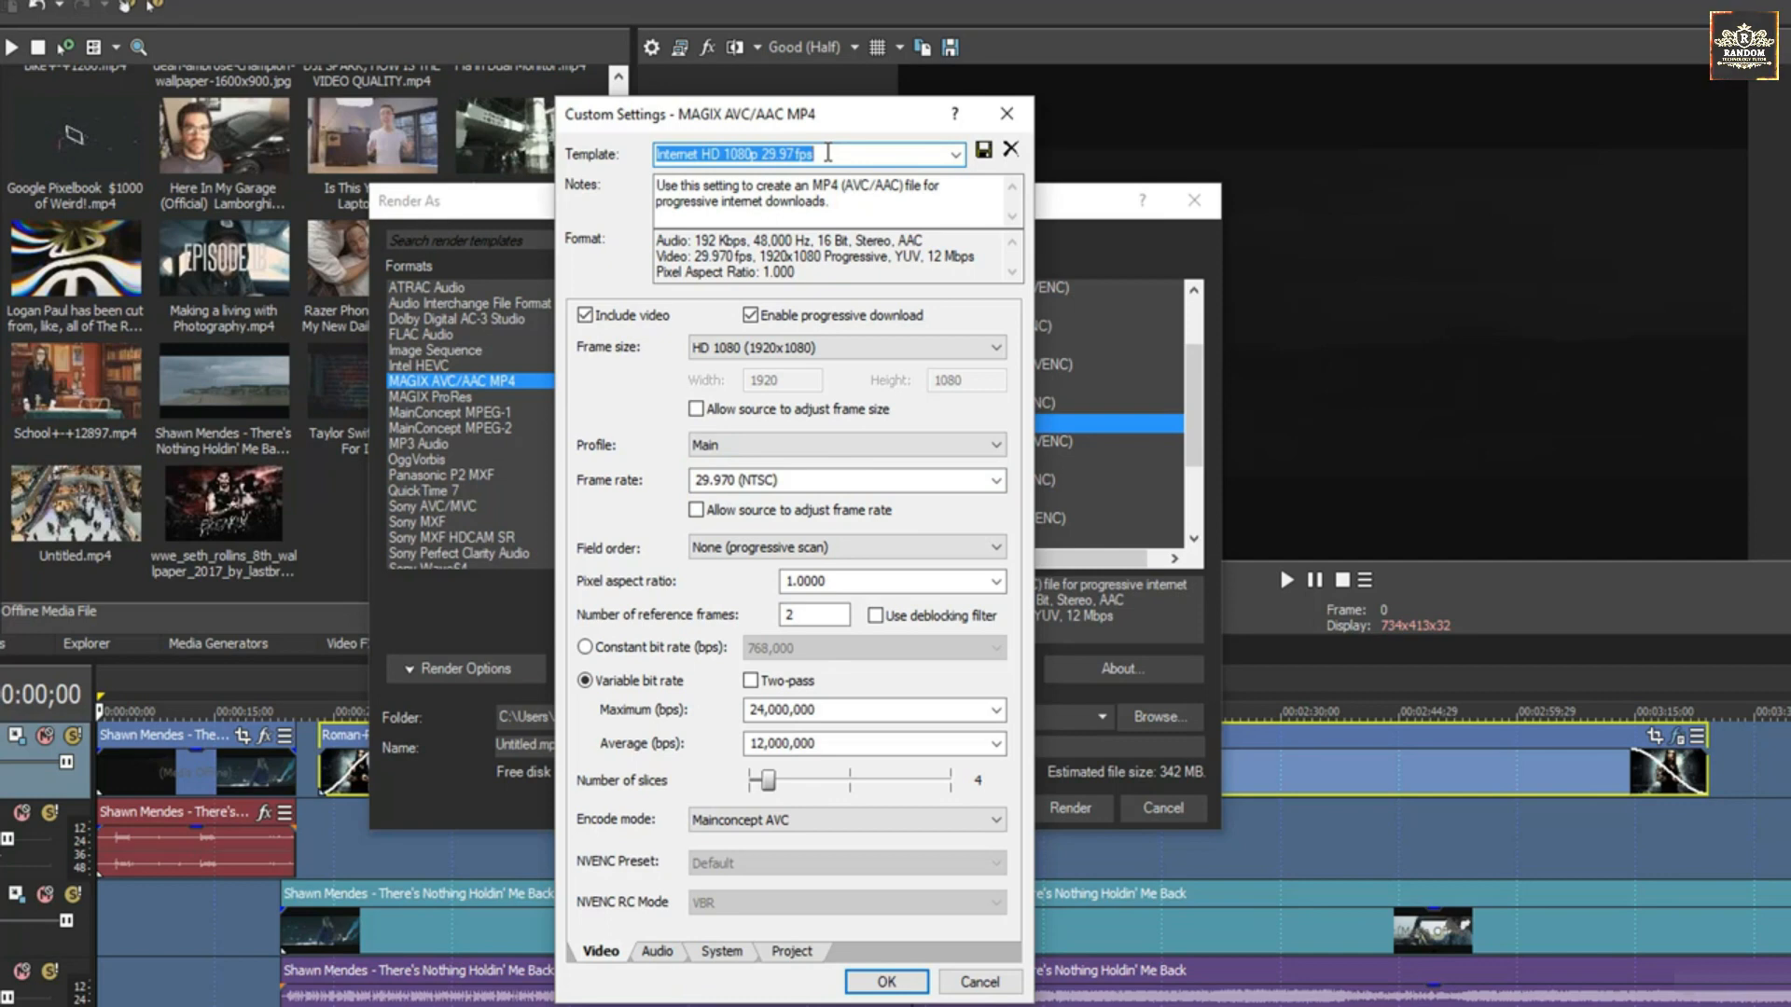
{"action": "key", "text": "BackSpace"}
{"action": "type", "text": "My"}
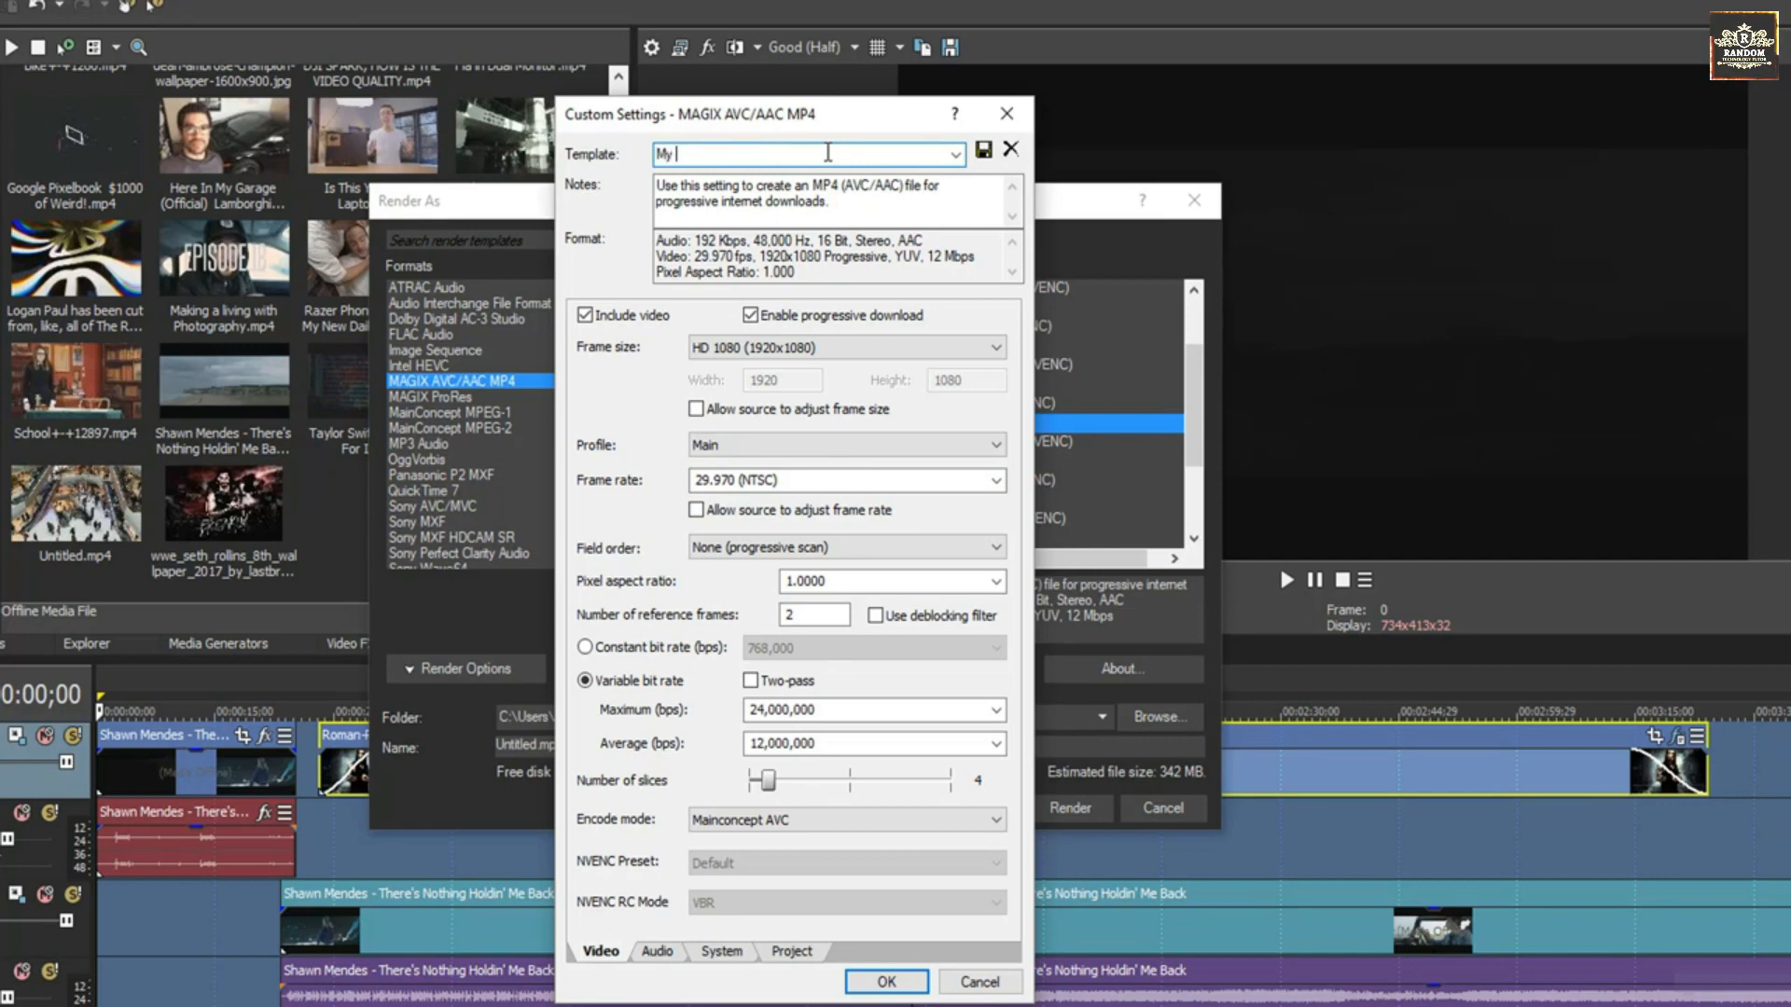
{"action": "type", "text": " Custom Render settings - "}
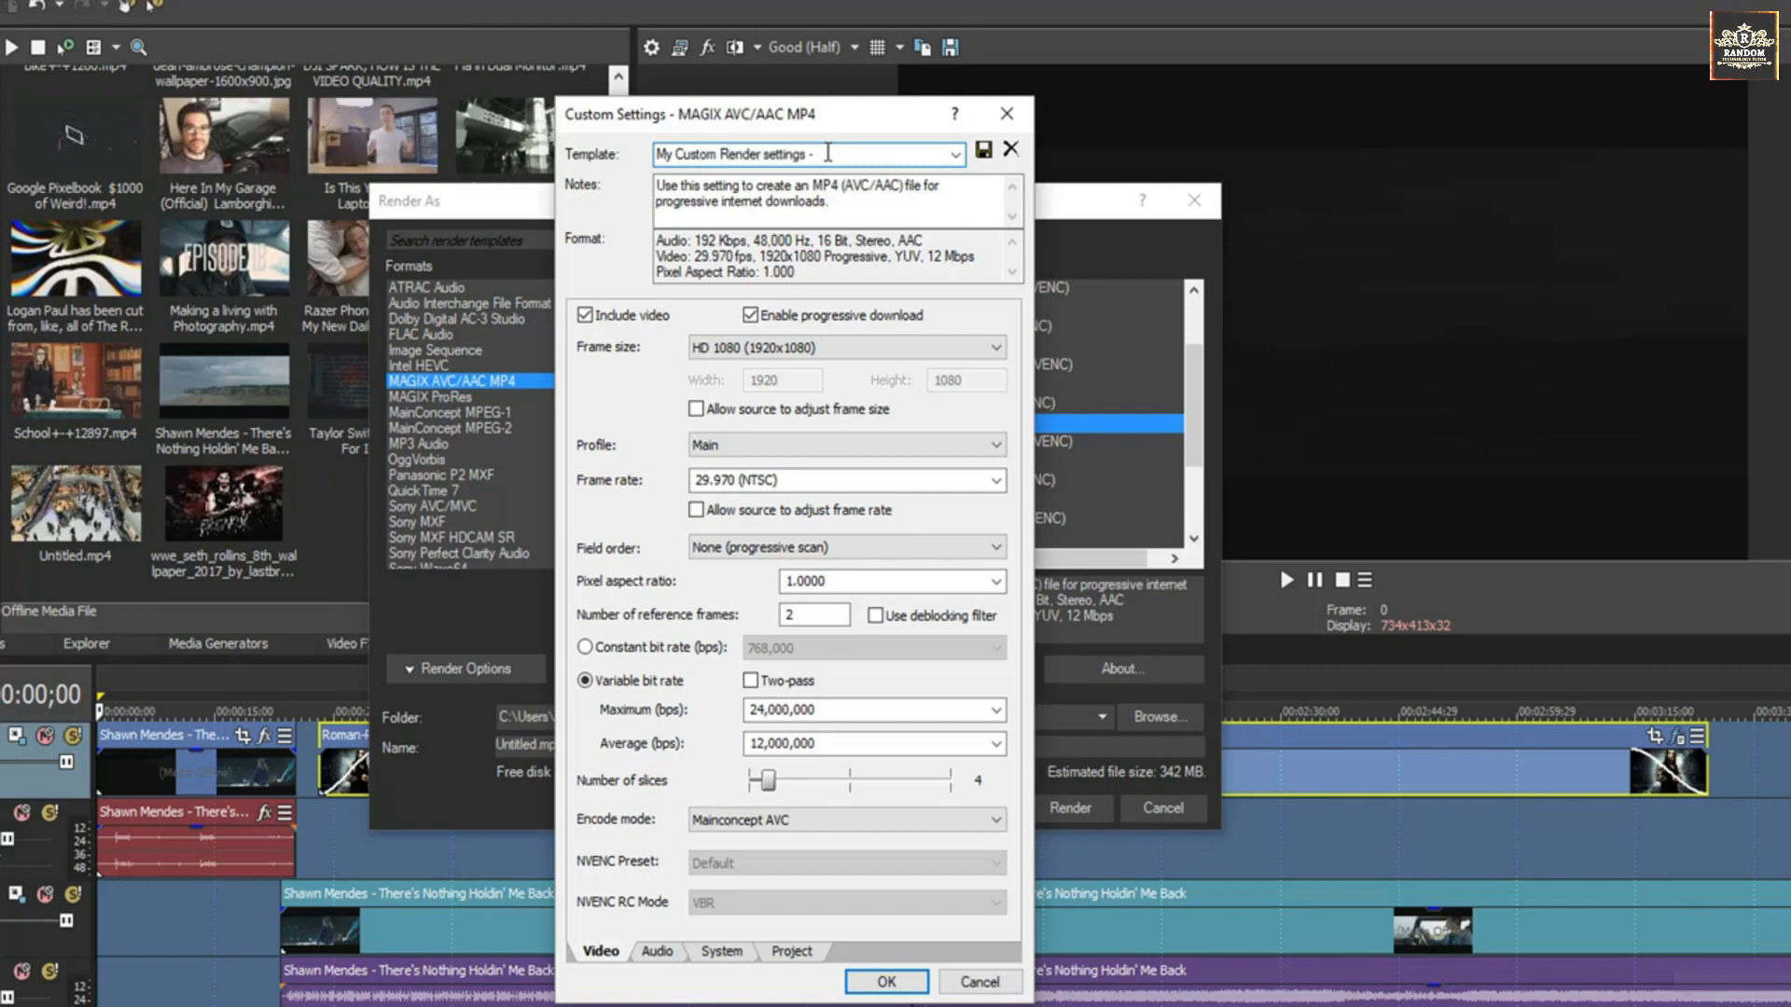
{"action": "type", "text": "YouTube"}
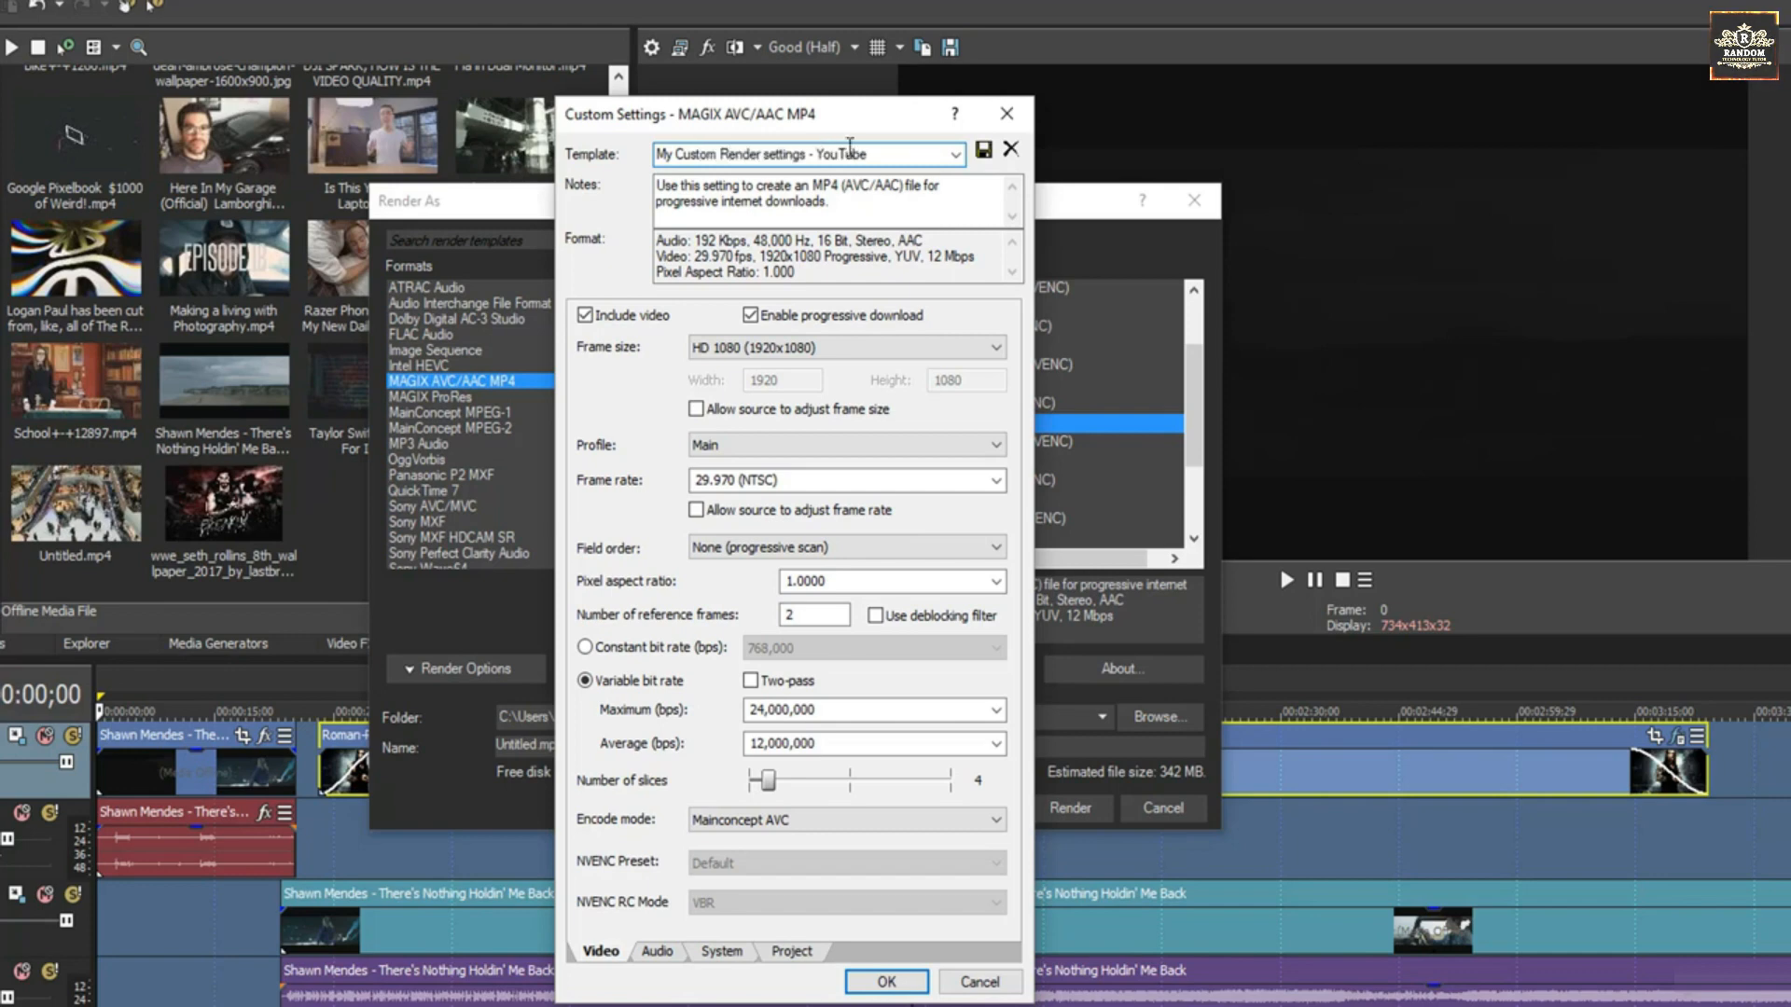
{"action": "left_click", "coordinate": [984, 151]}
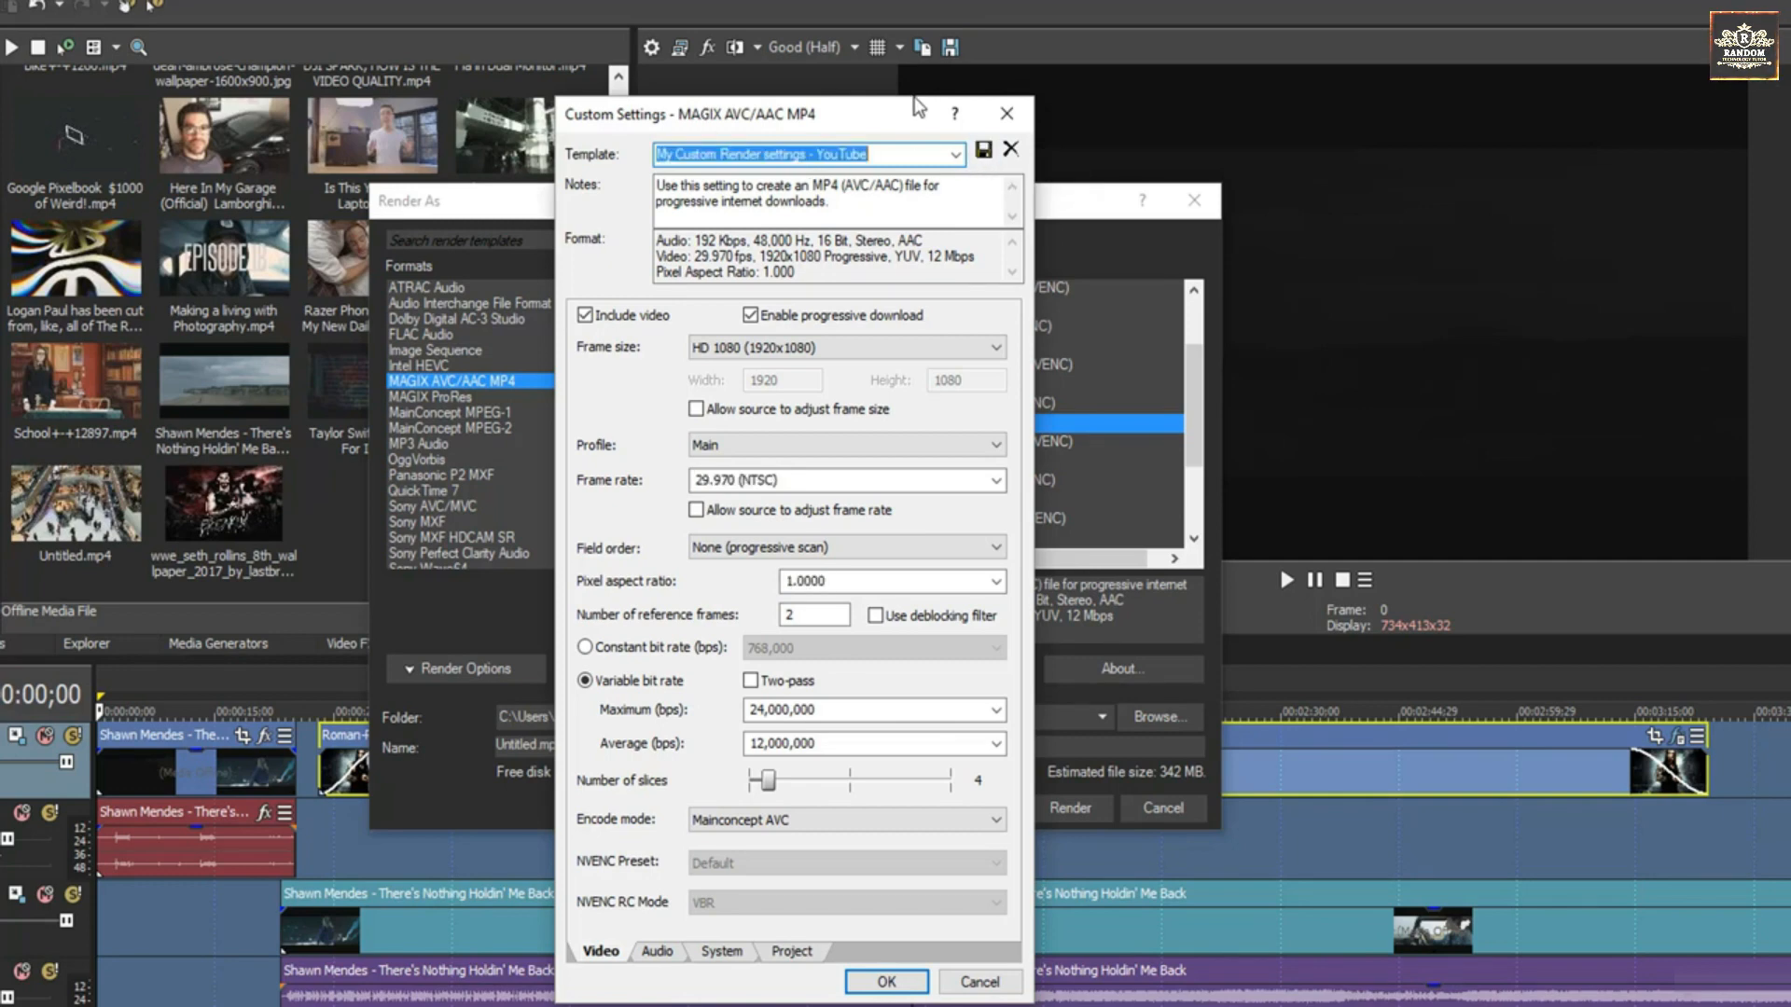
Step: Accept the custom settings and mark the "My Custom Render settings - YouTube" template under MAGIX AVC/AAC MP4 as a favorite
{"action": "left_click", "coordinate": [900, 982]}
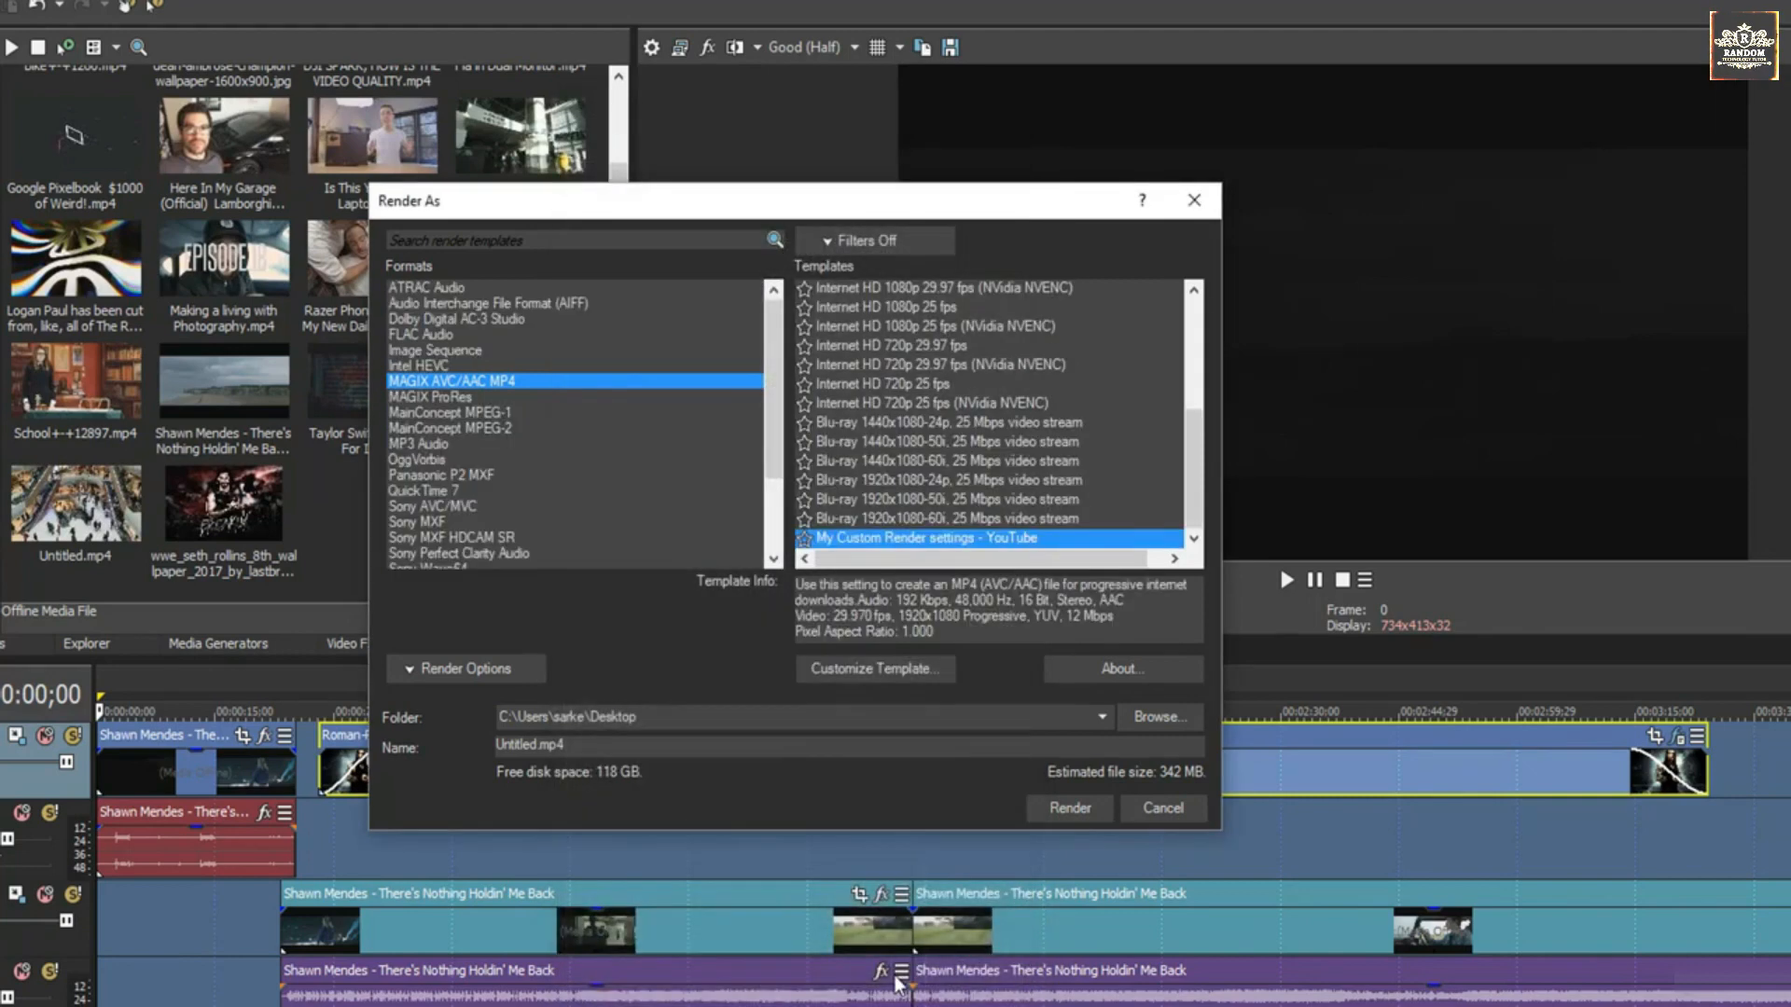
{"action": "left_click", "coordinate": [435, 378]}
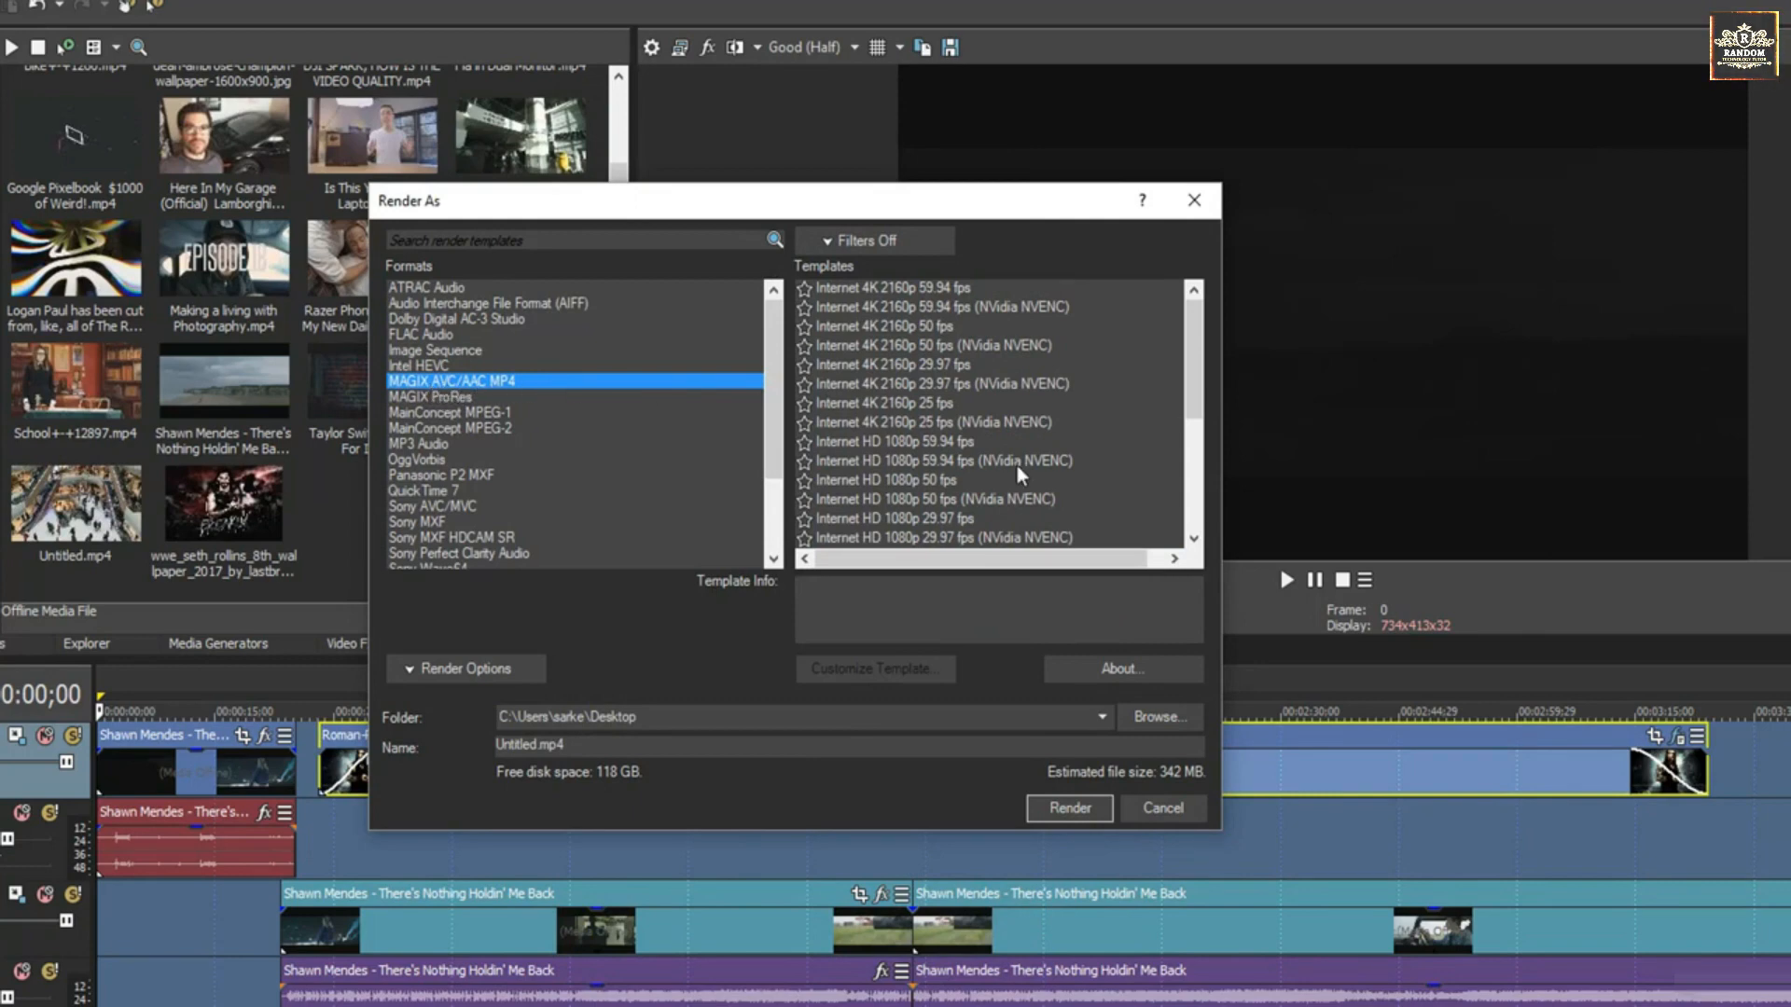
{"action": "left_click_drag", "start_coordinate": [1190, 396], "coordinate": [1192, 504]}
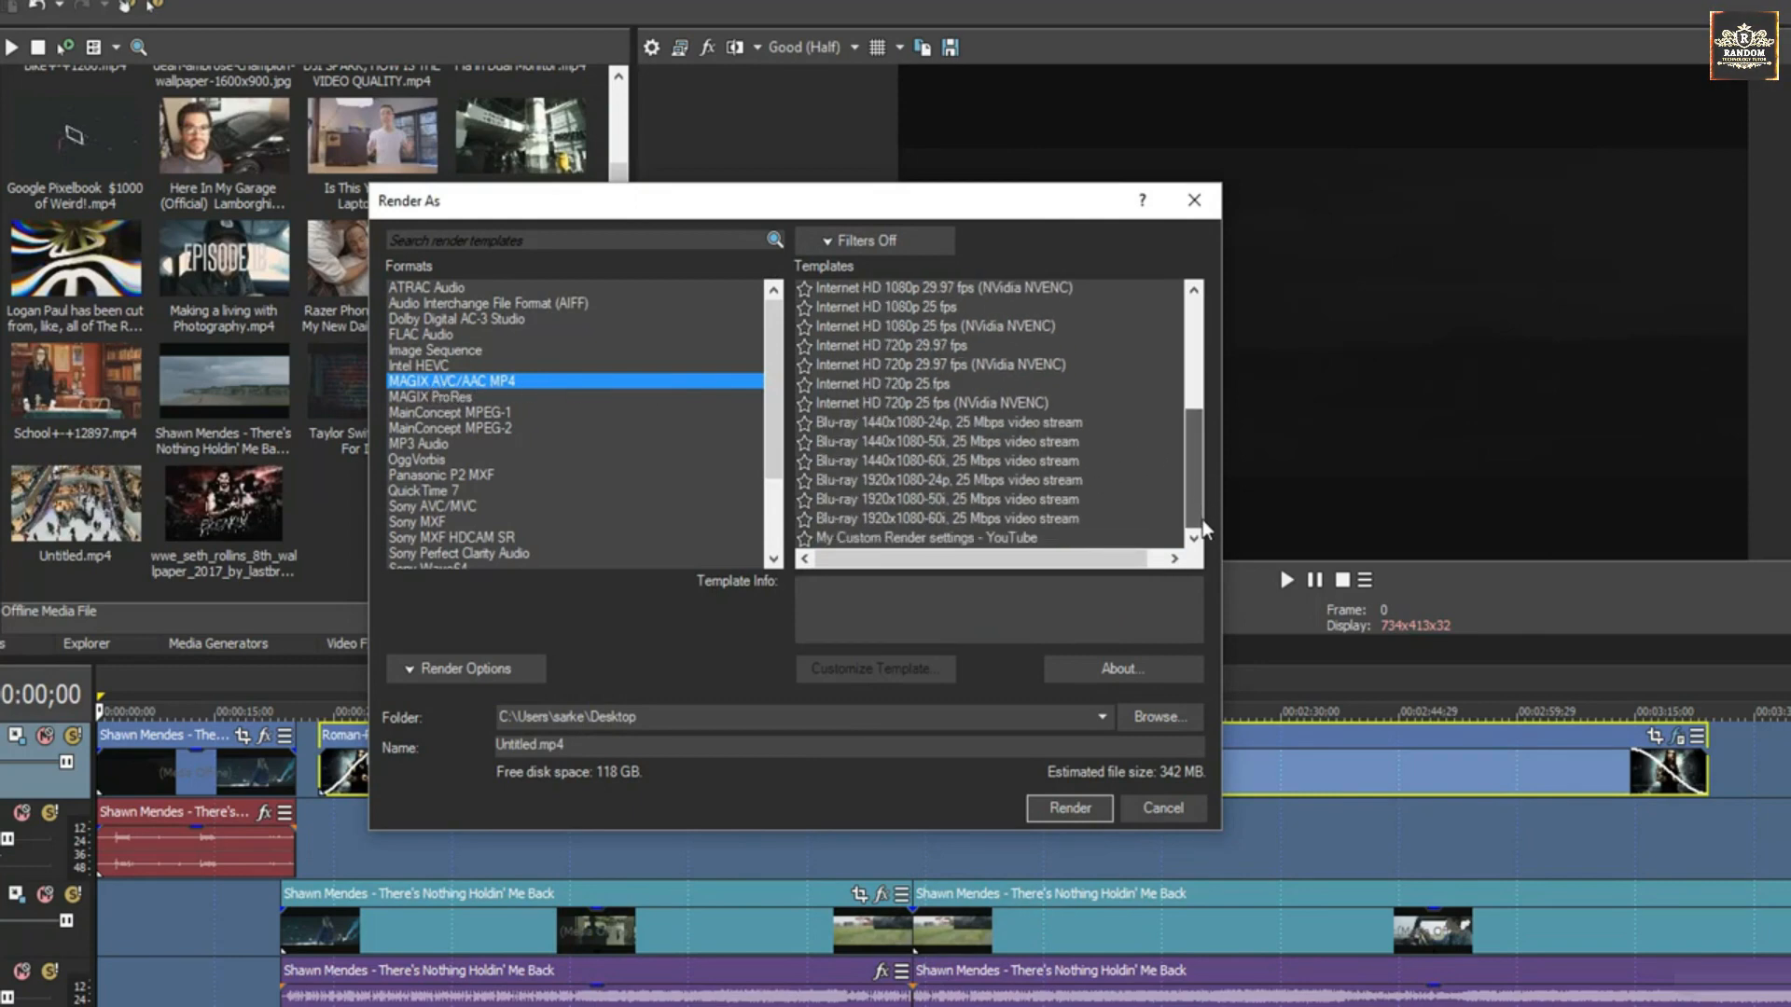
{"action": "left_click", "coordinate": [900, 538]}
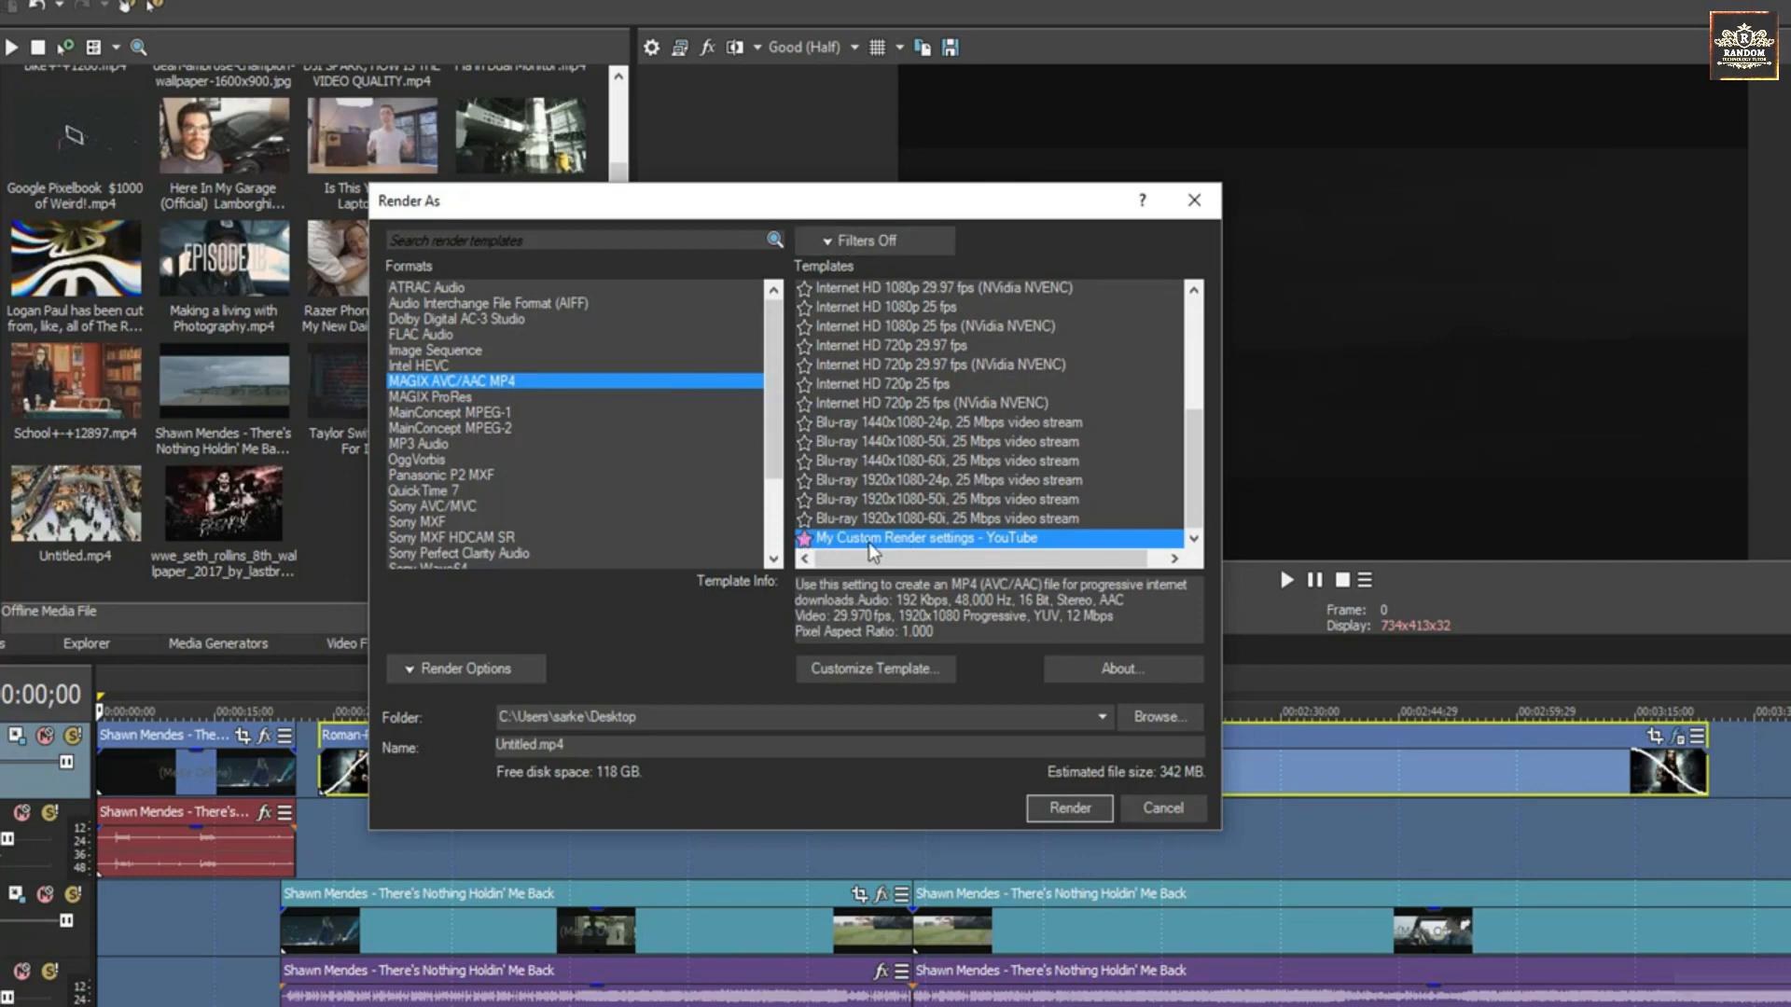
Step: Filter the render templates to show favorites only and select "My Custom Render settings - YouTube" under MAGIX AVC/AAC MP4
{"action": "left_click", "coordinate": [597, 287]}
{"action": "left_click", "coordinate": [636, 395]}
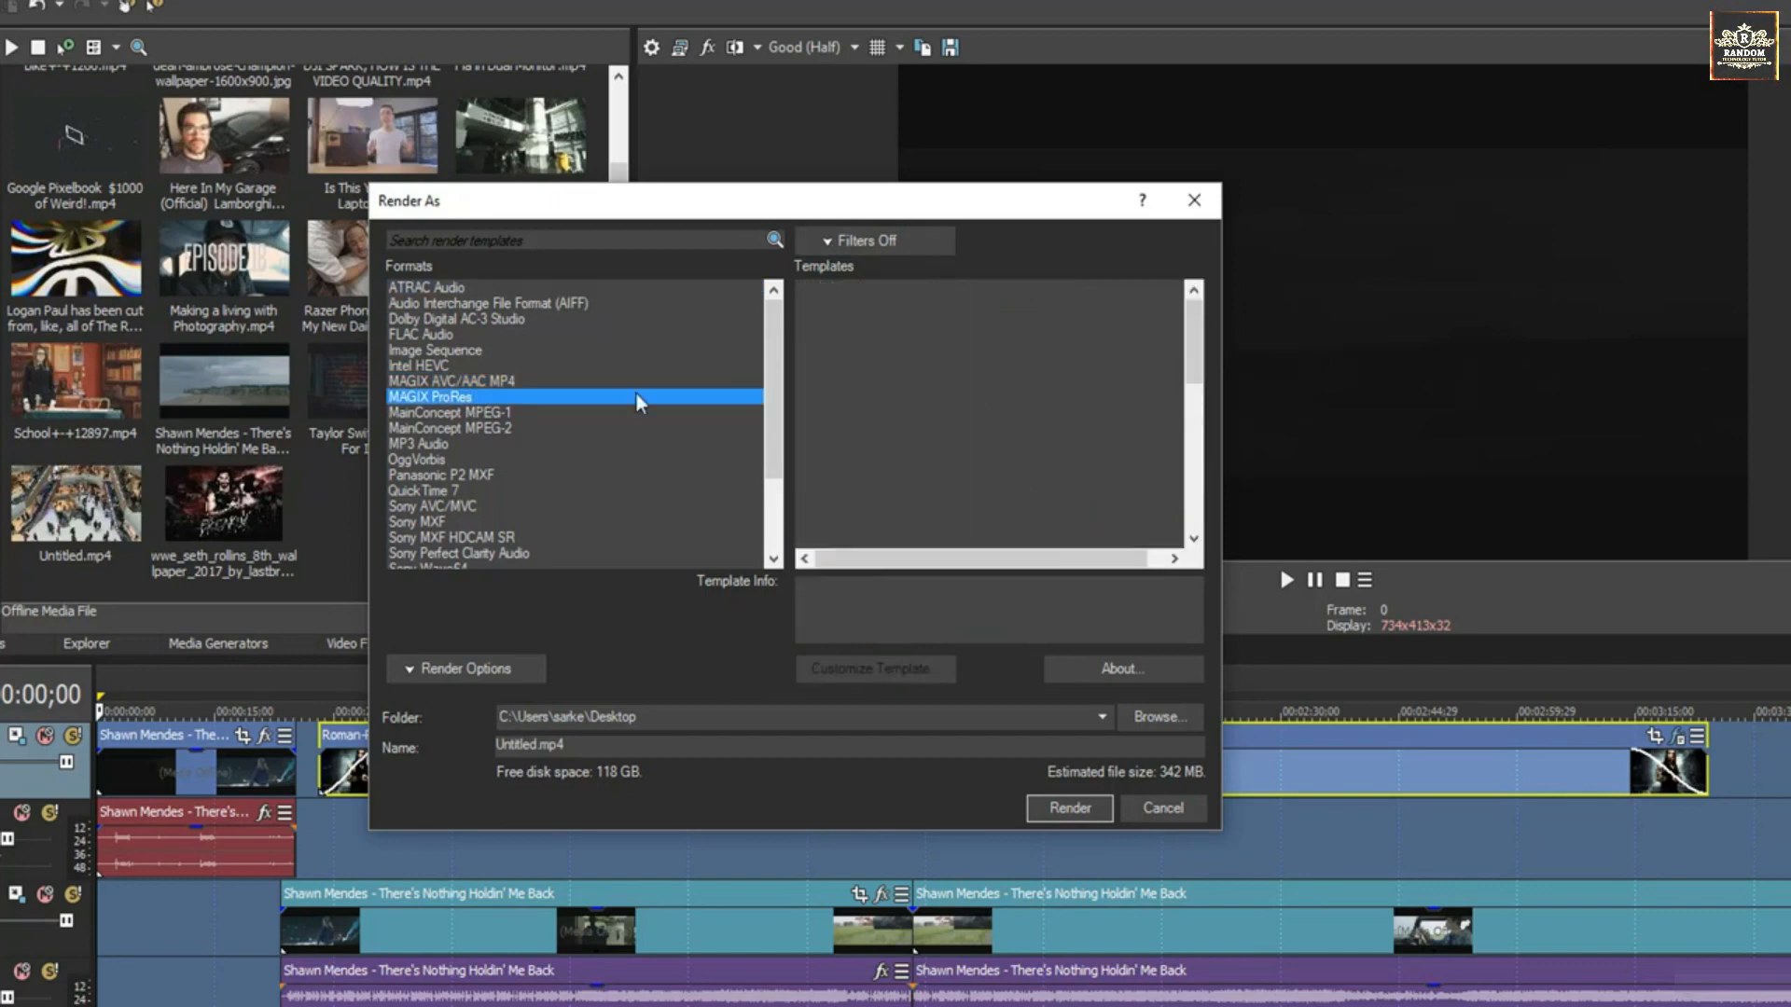
{"action": "left_click", "coordinate": [868, 241]}
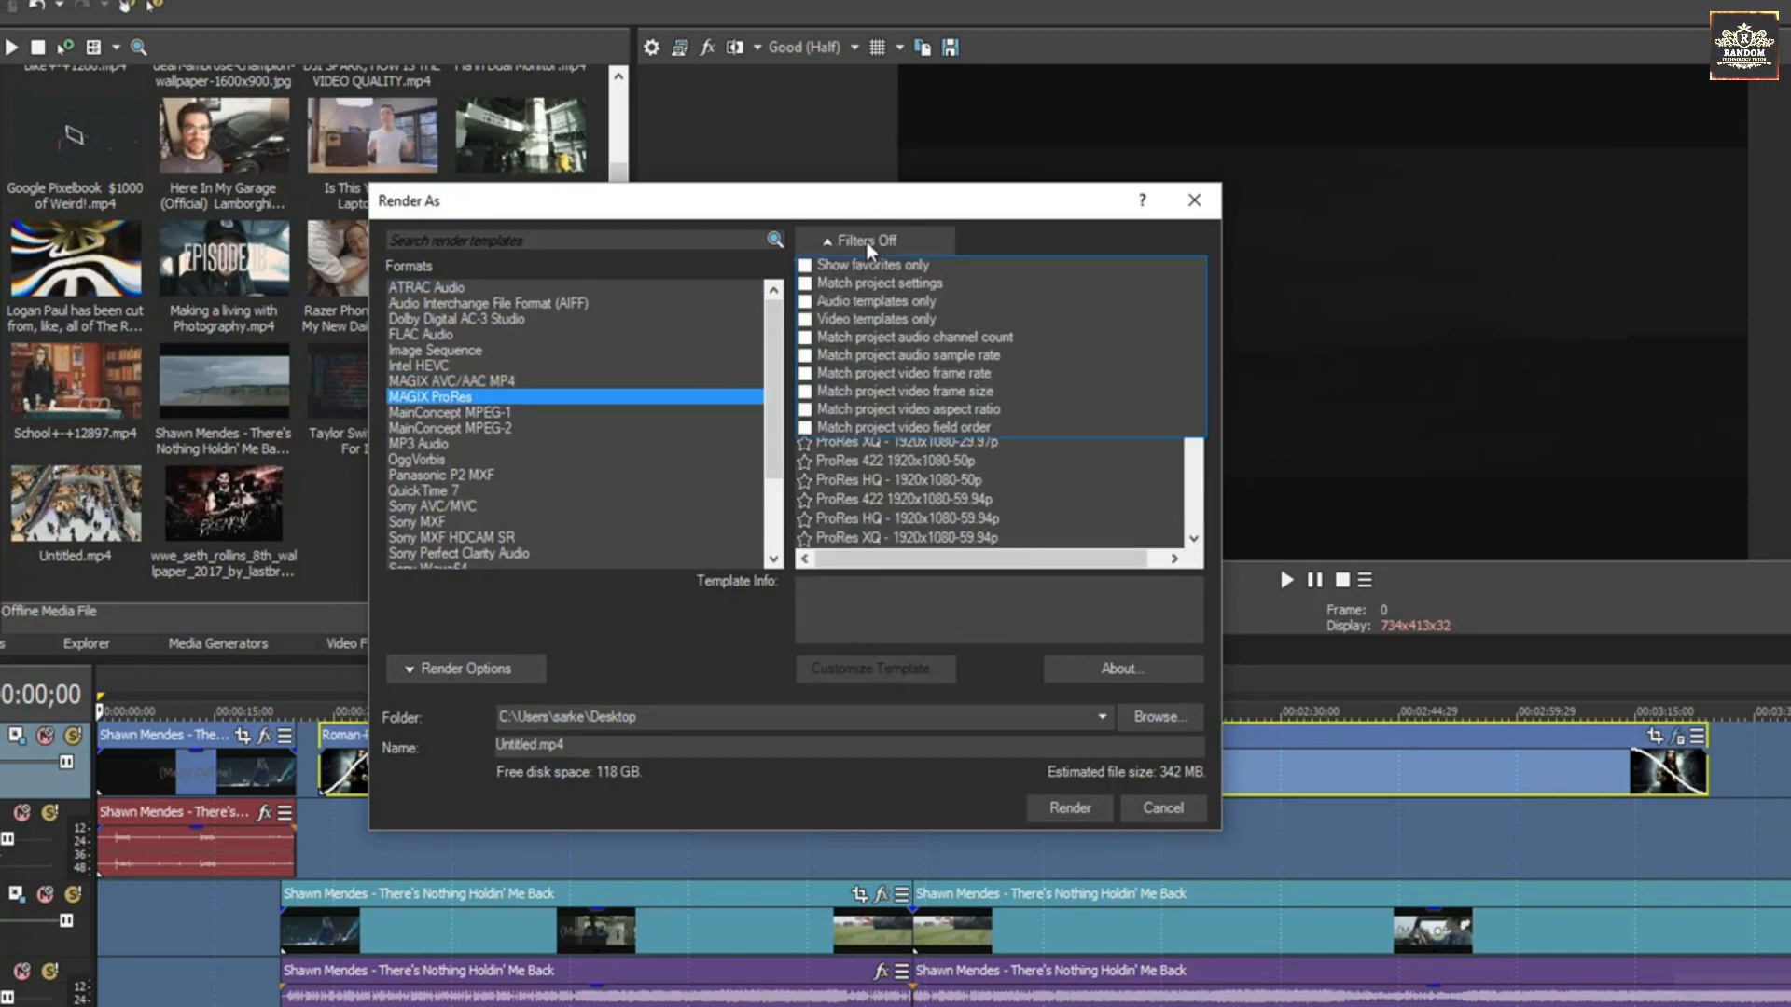
{"action": "left_click", "coordinate": [804, 266]}
{"action": "left_click", "coordinate": [449, 292]}
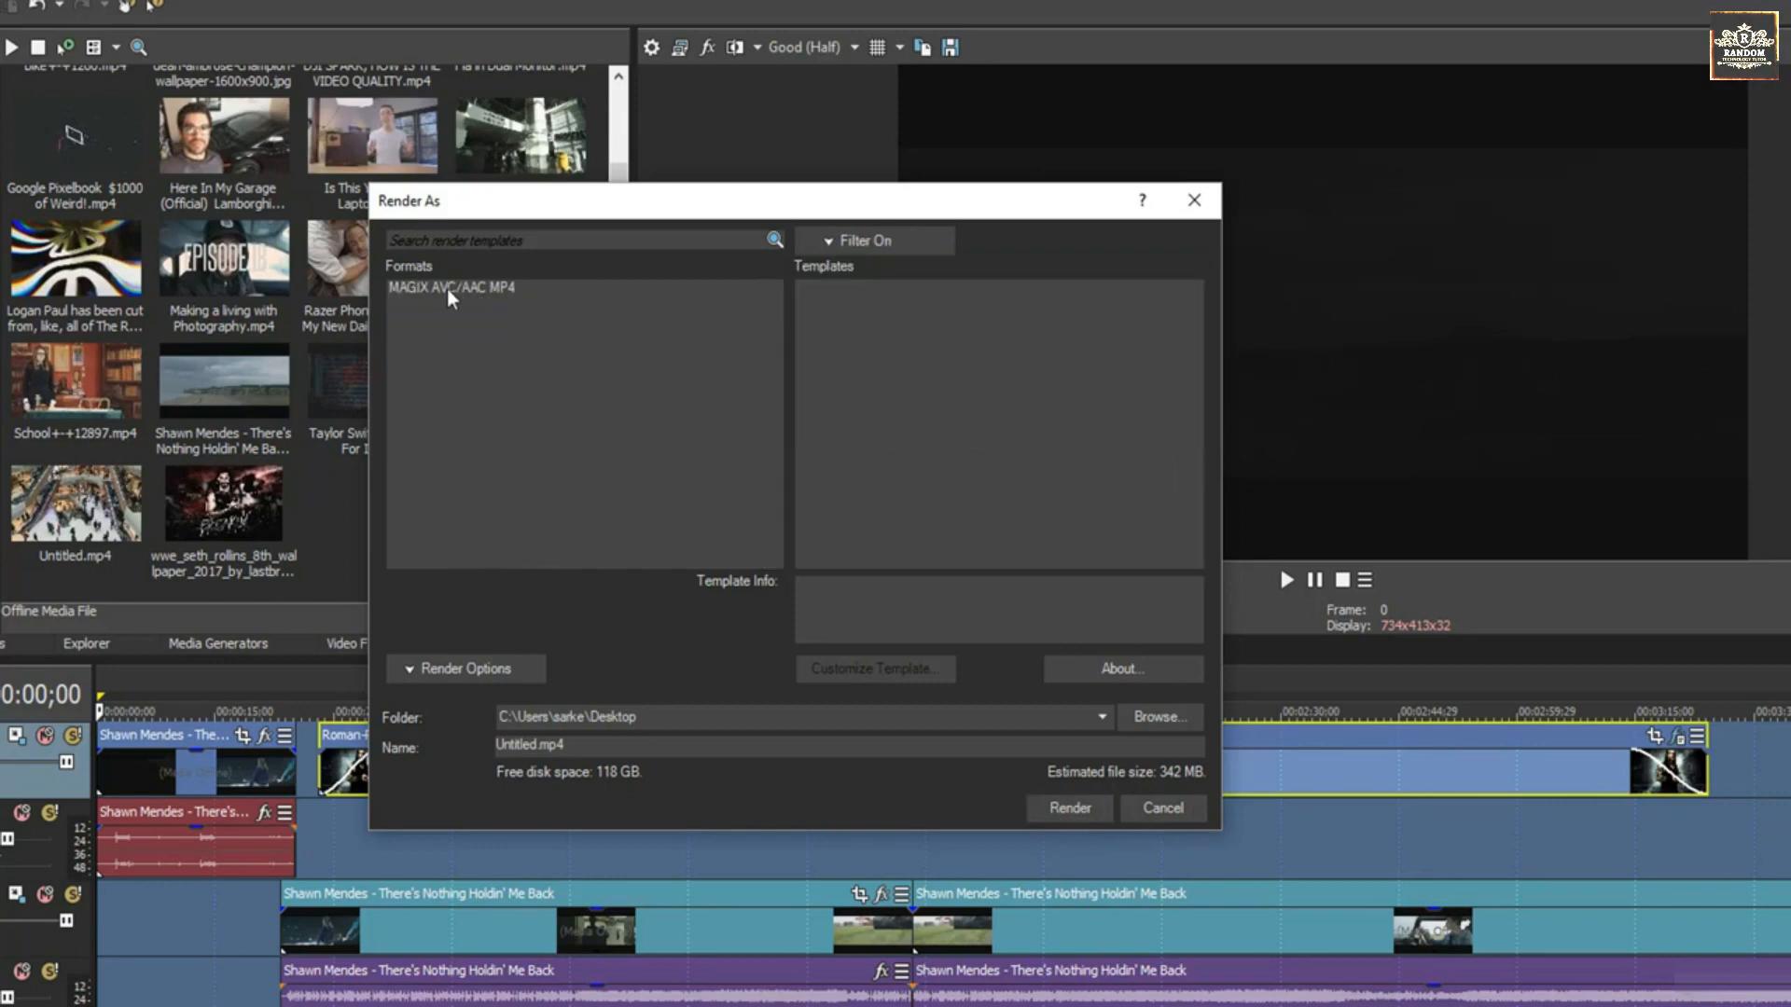
{"action": "left_click", "coordinate": [464, 286]}
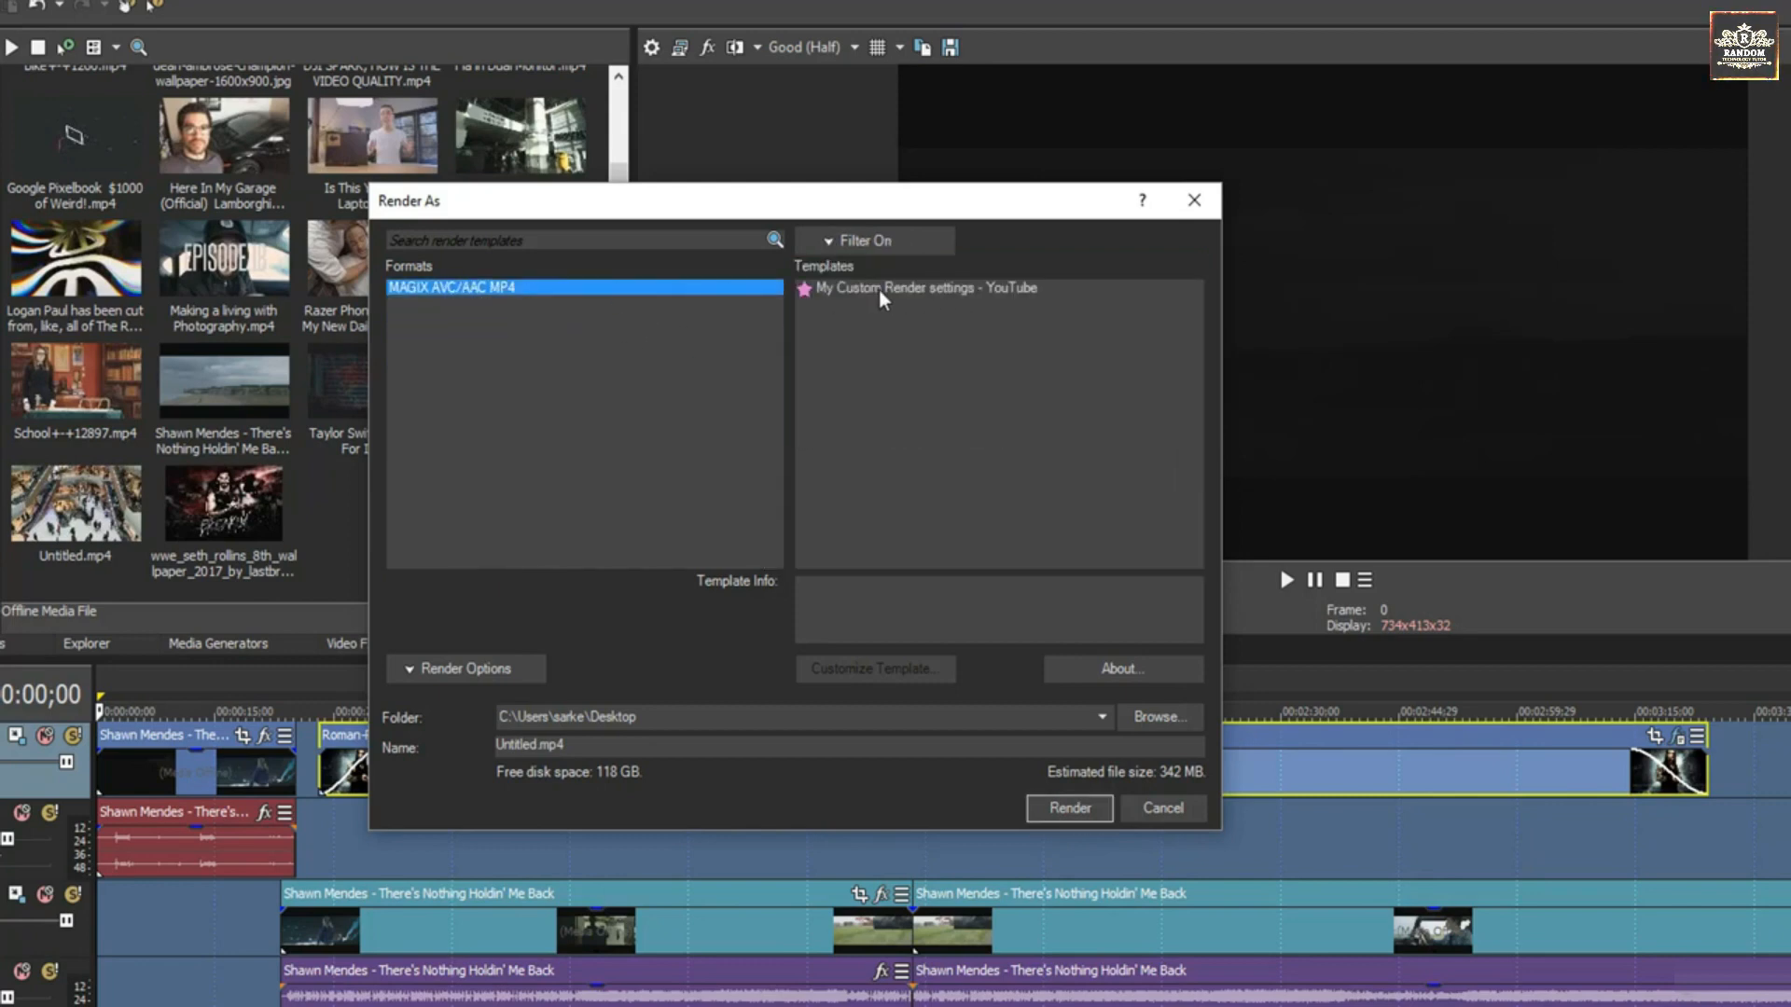
{"action": "left_click", "coordinate": [879, 289]}
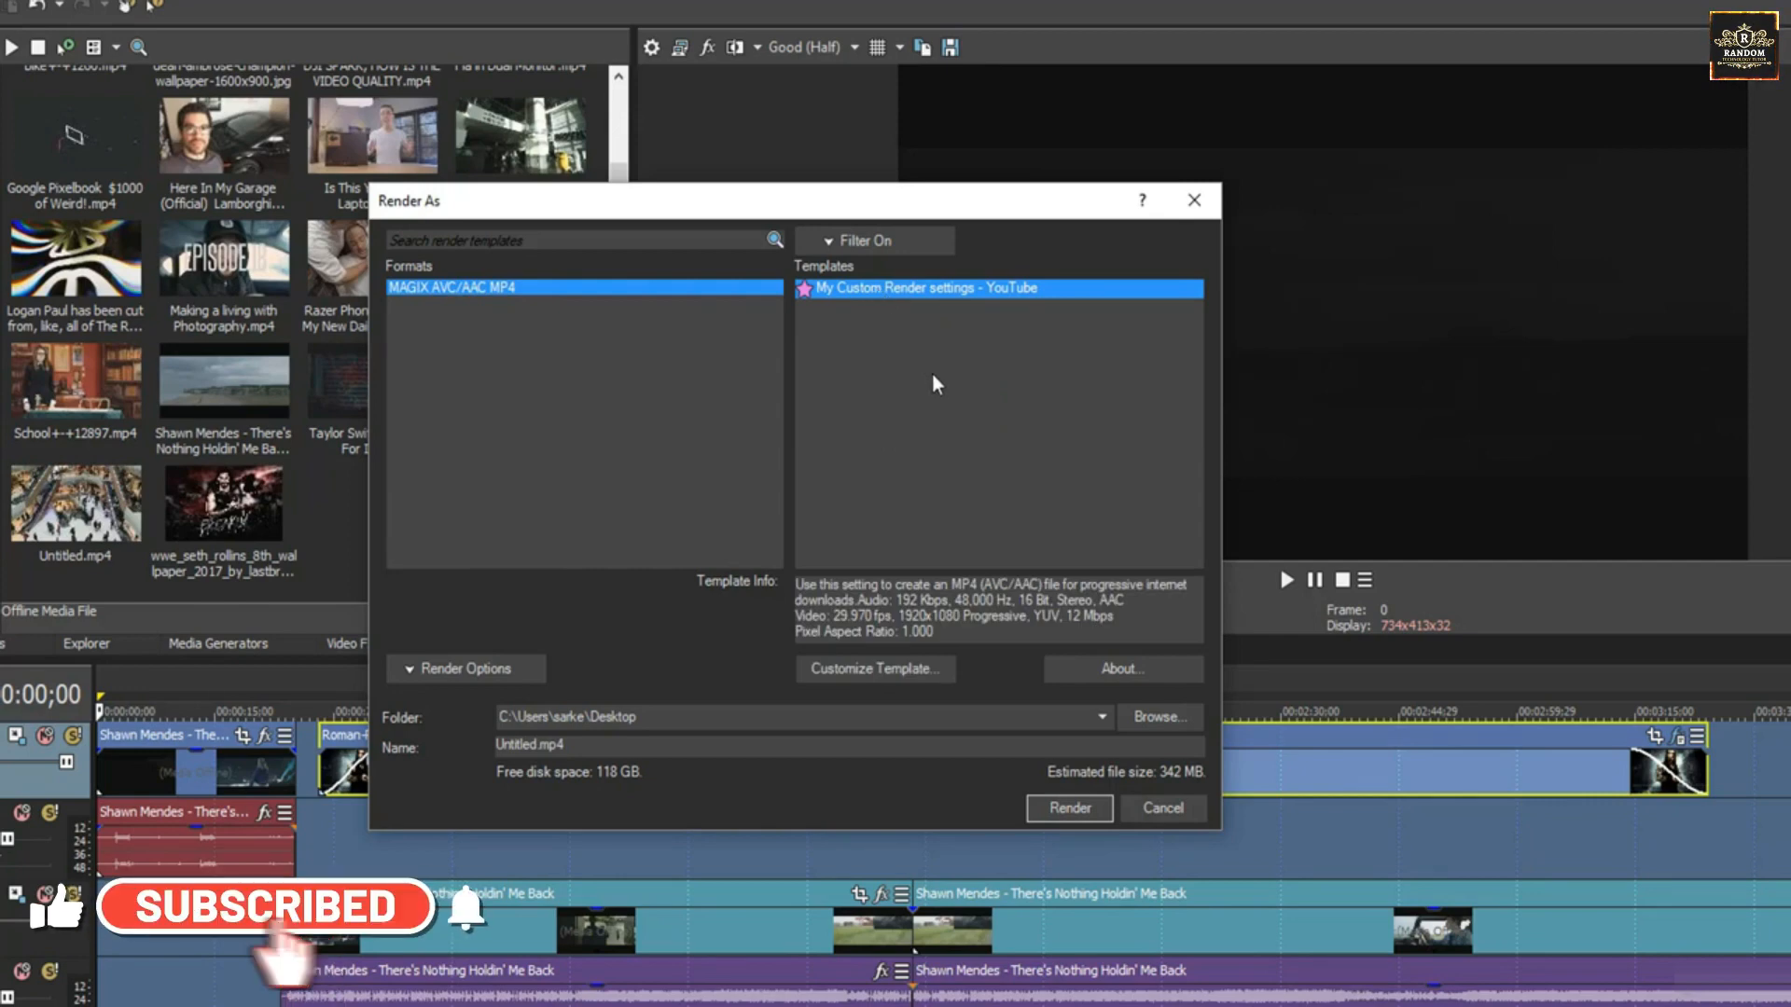
Step: Set the output location to the Desktop with the file name Untitled.mp4 and start rendering
{"action": "left_click", "coordinate": [1153, 720]}
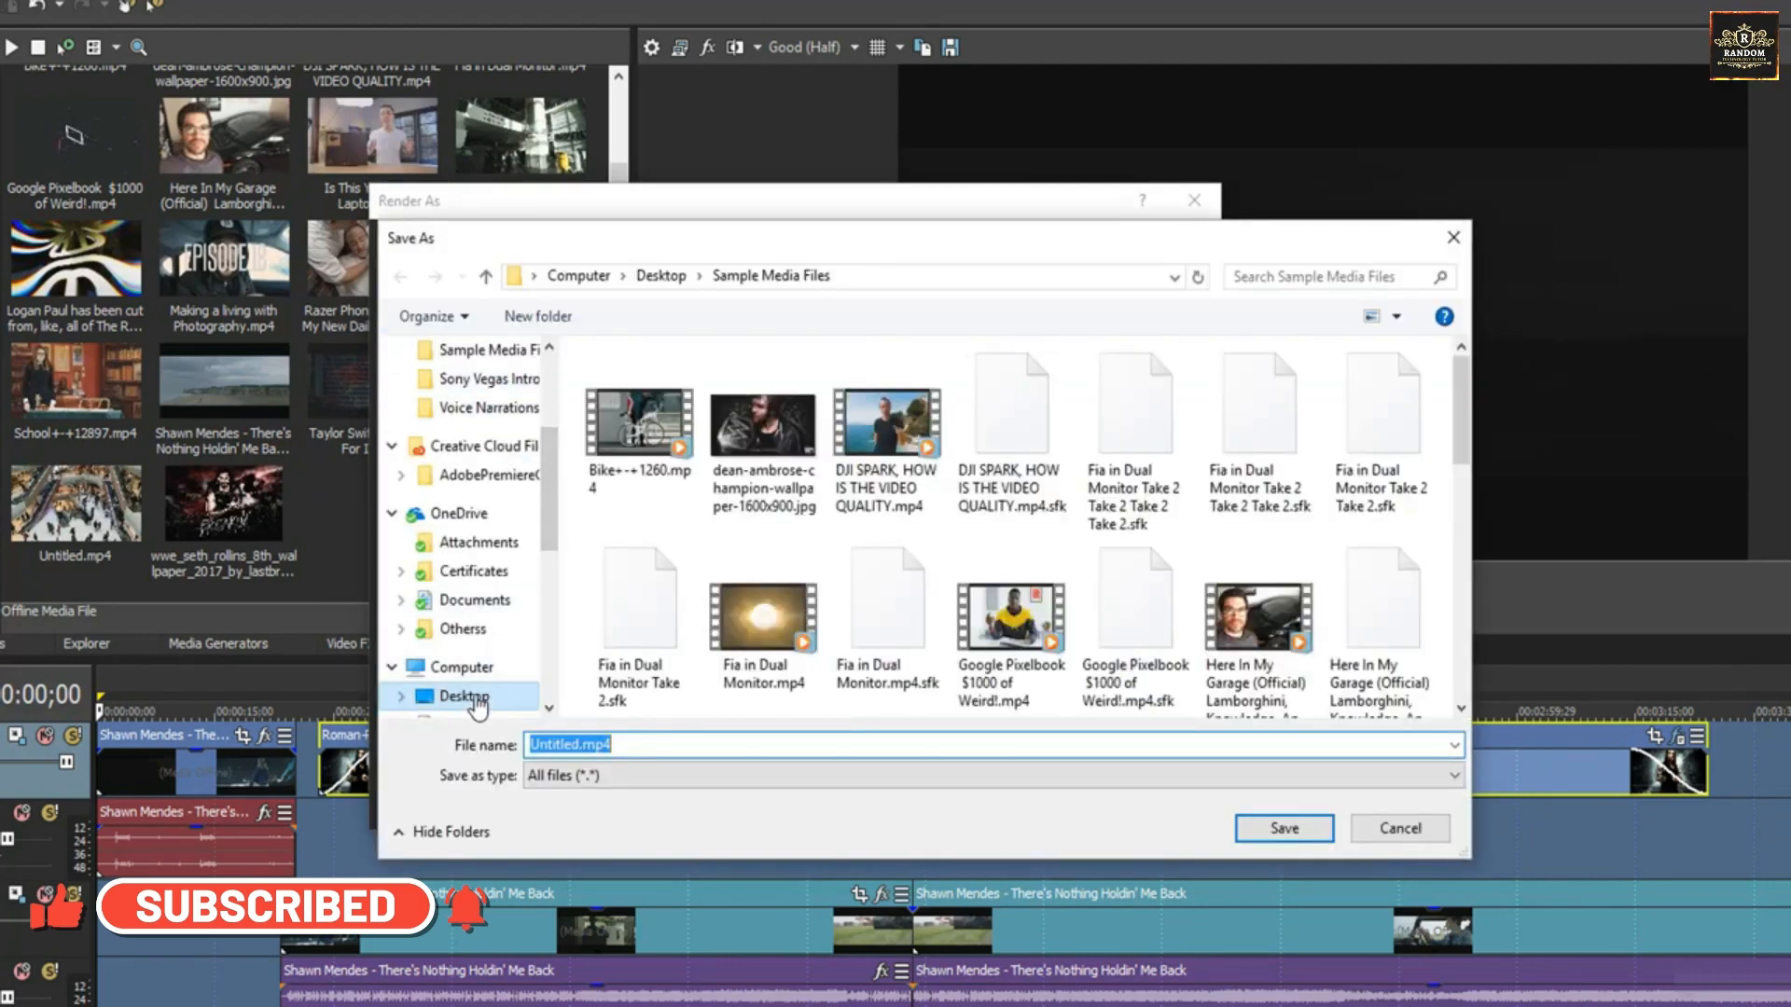
{"action": "left_click", "coordinate": [475, 701]}
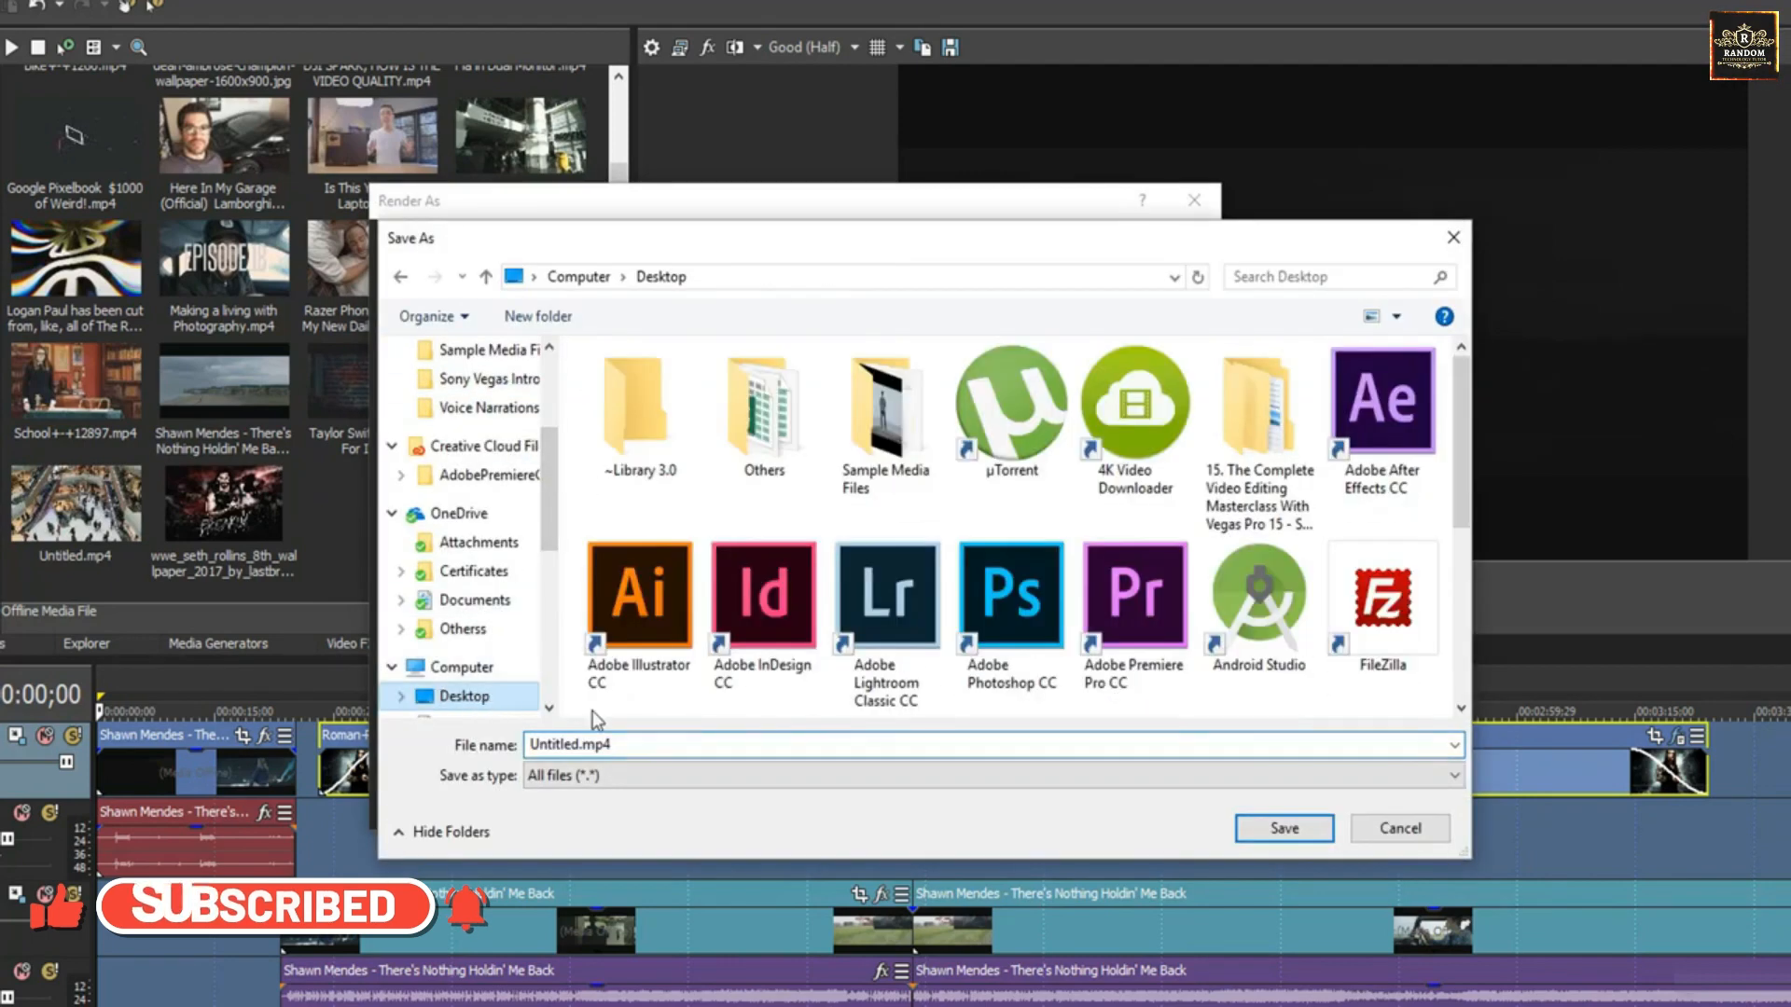
{"action": "left_click", "coordinate": [1274, 829]}
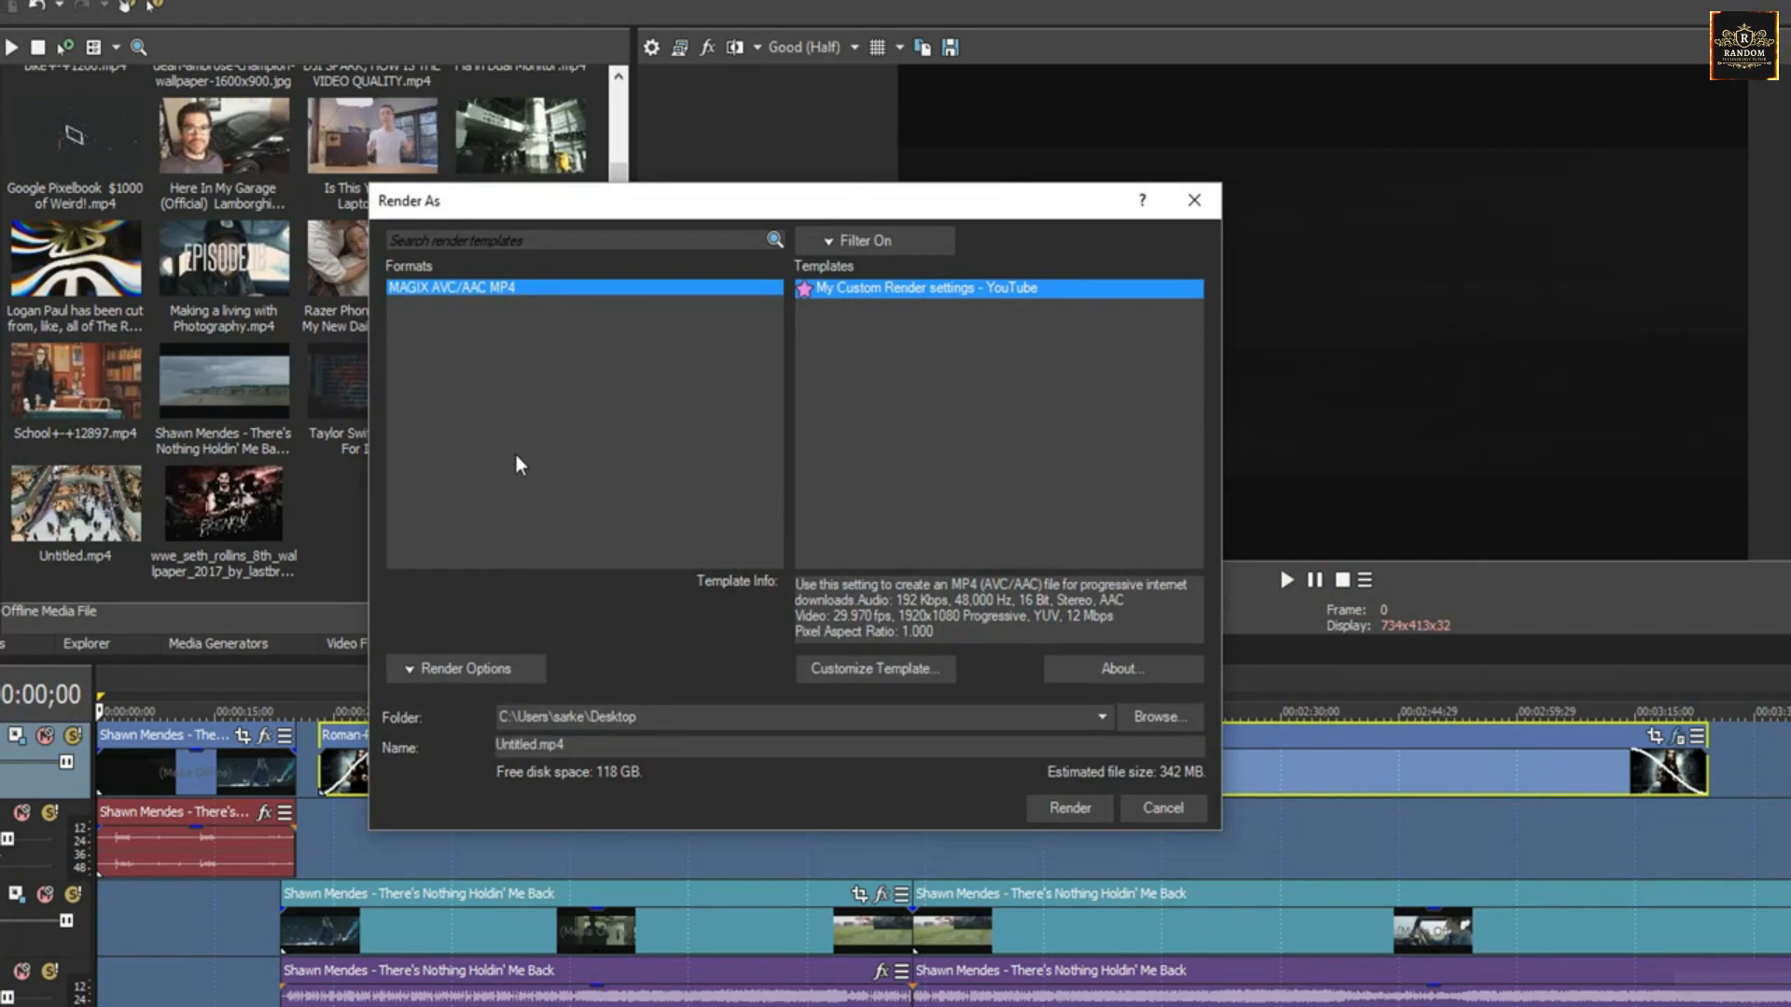
{"action": "left_click", "coordinate": [1064, 813]}
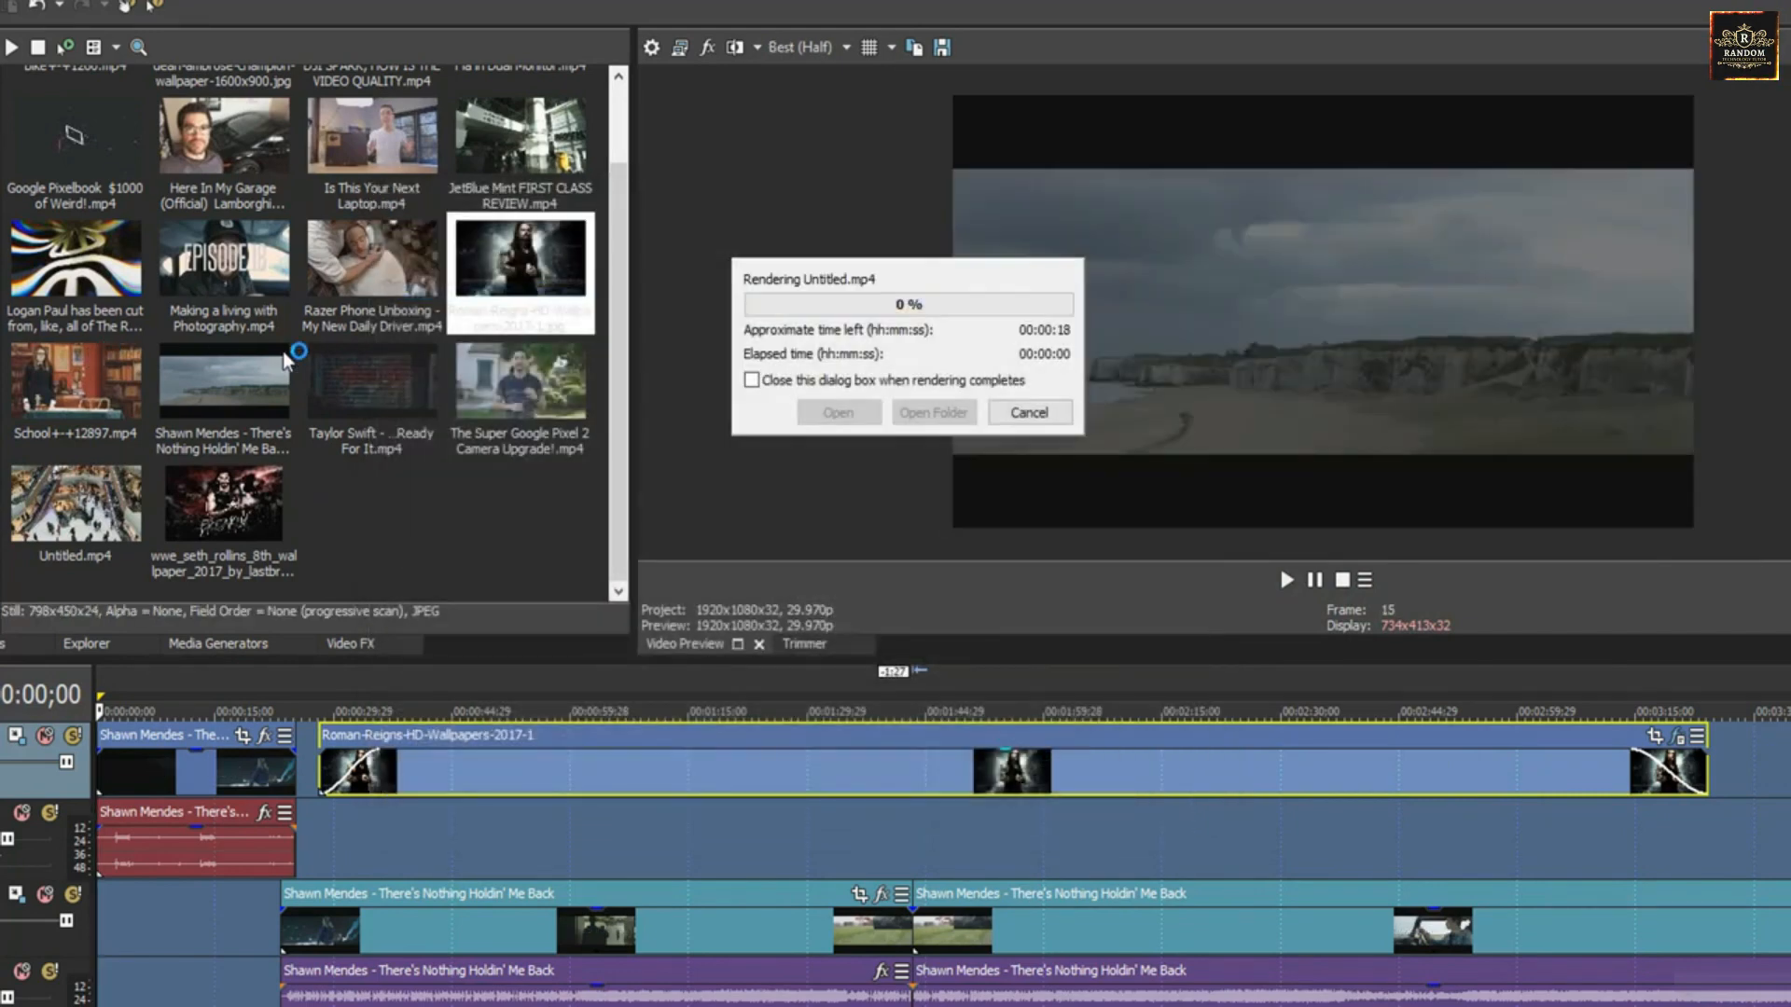